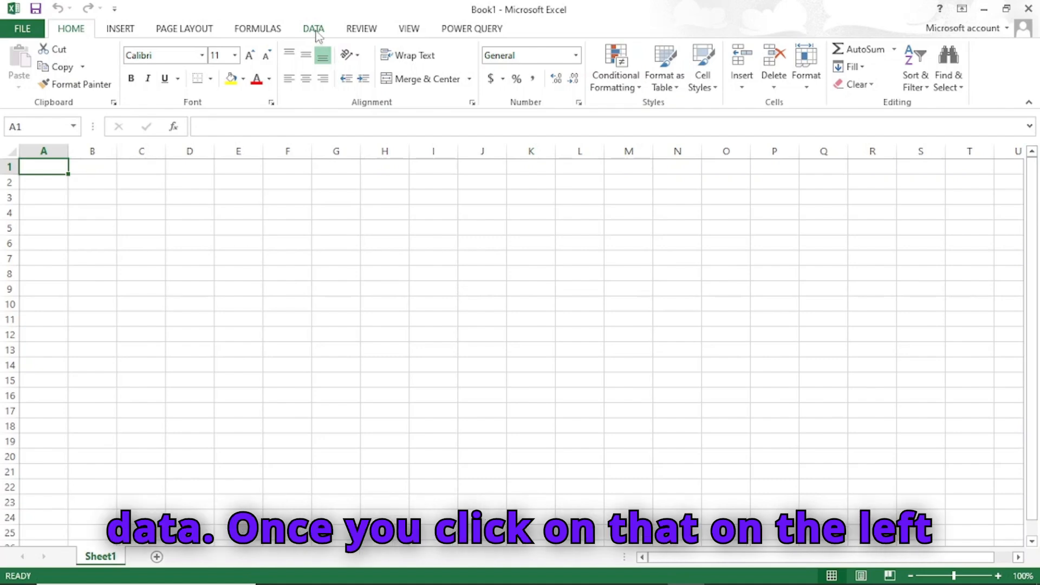
- Review the data sources Power Query can import from, including files, databases, Azure, online services and other sources
{"action": "left_click", "coordinate": [315, 31]}
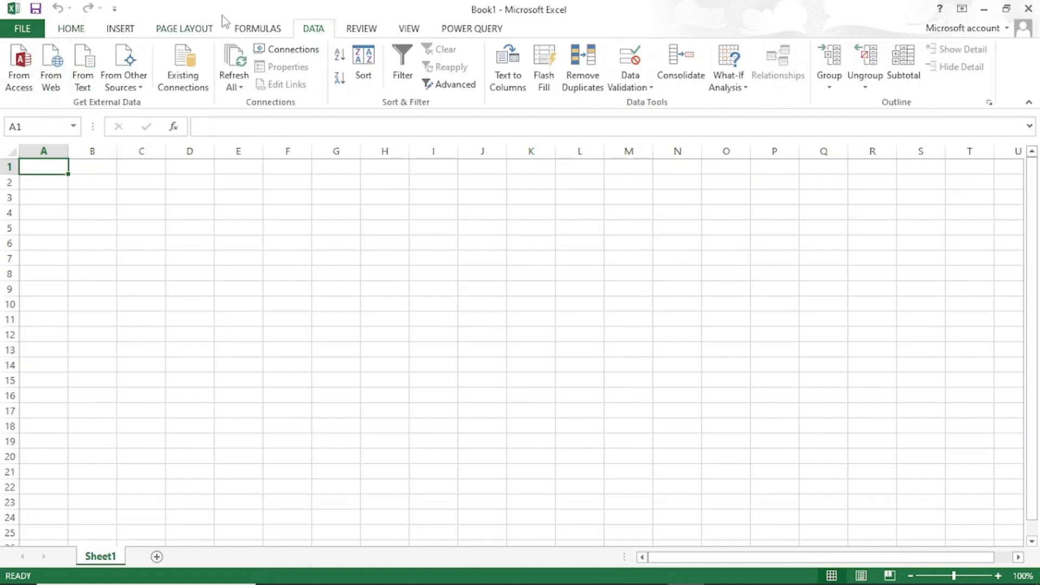
{"action": "left_click", "coordinate": [470, 32]}
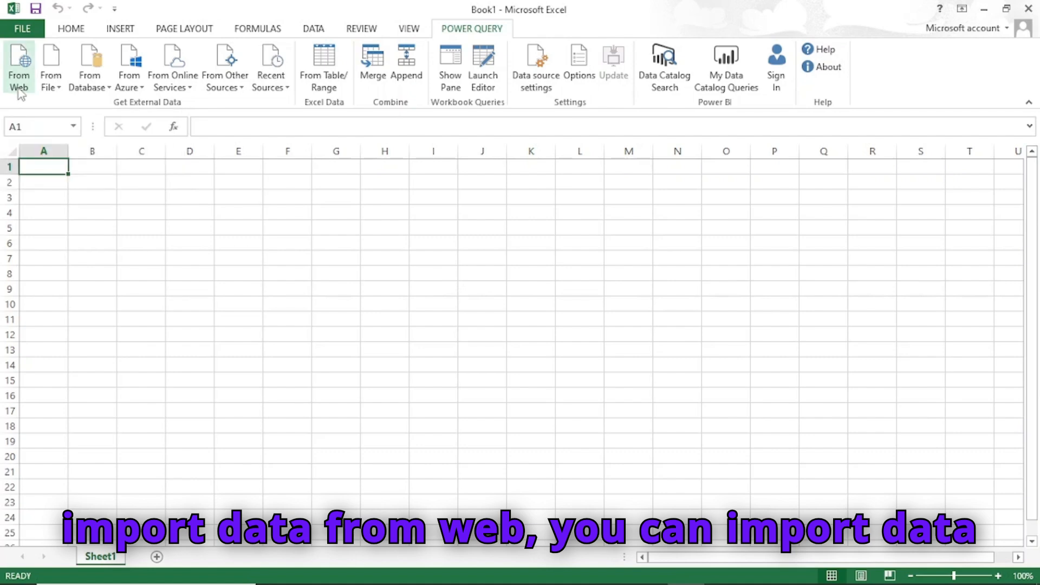
{"action": "left_click", "coordinate": [51, 82]}
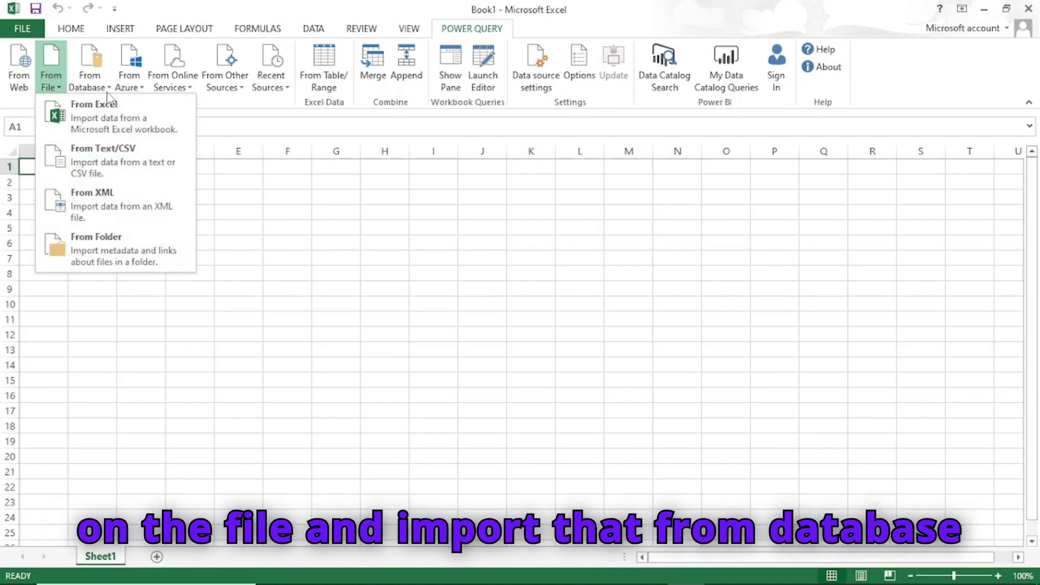
{"action": "left_click", "coordinate": [110, 90]}
{"action": "left_click", "coordinate": [110, 90]}
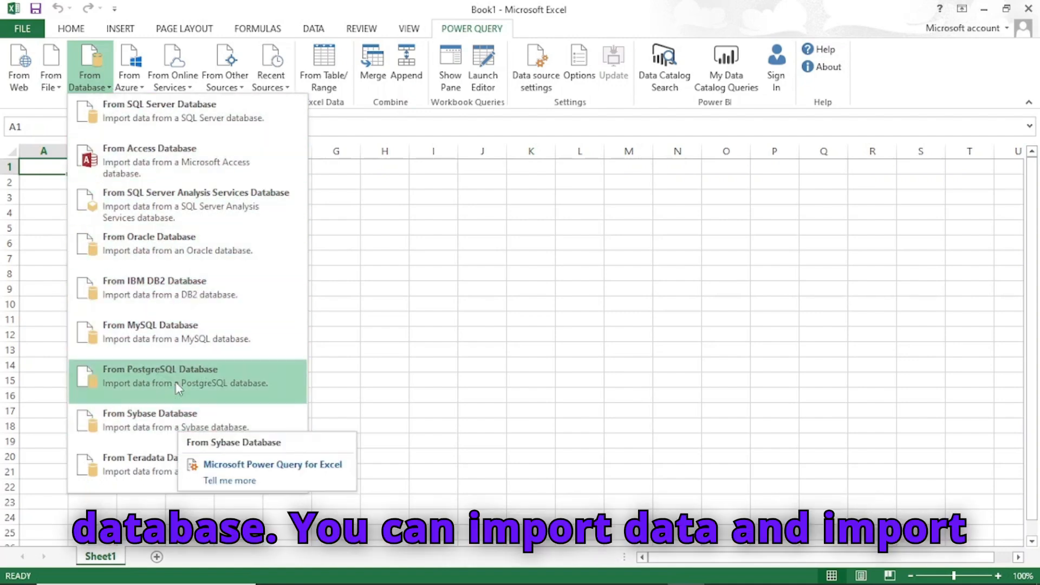
{"action": "left_click", "coordinate": [130, 81]}
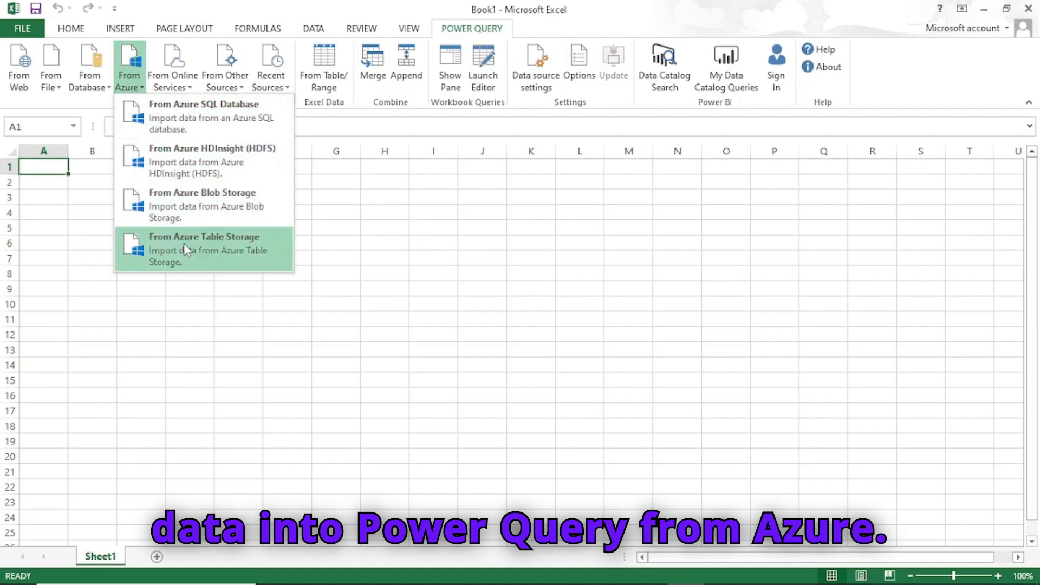
{"action": "left_click", "coordinate": [172, 67]}
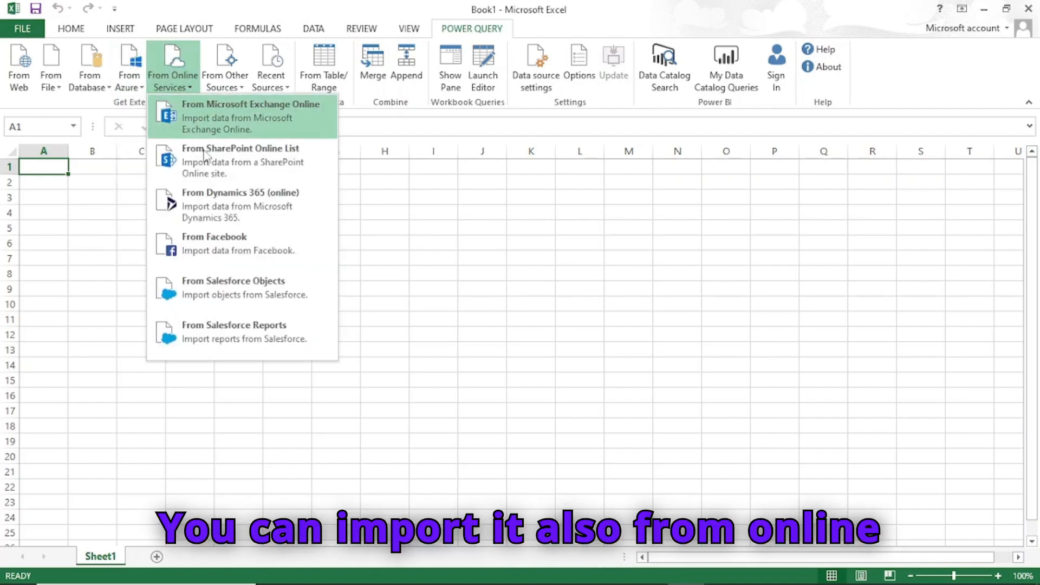
{"action": "left_click", "coordinate": [239, 85]}
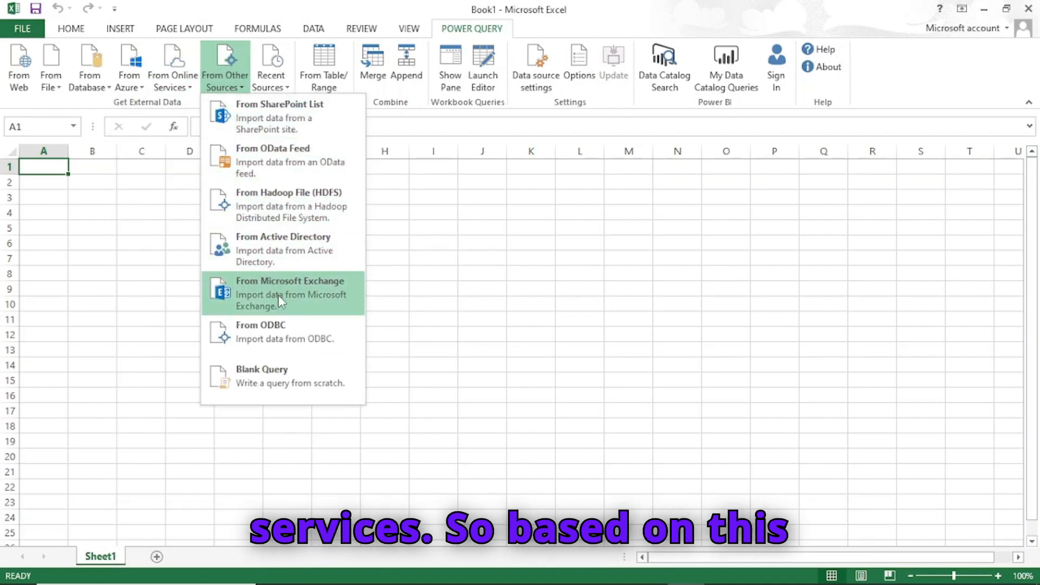
- Import the Orders_2024 workbook as an Excel file source through Power Query
{"action": "left_click", "coordinate": [54, 87]}
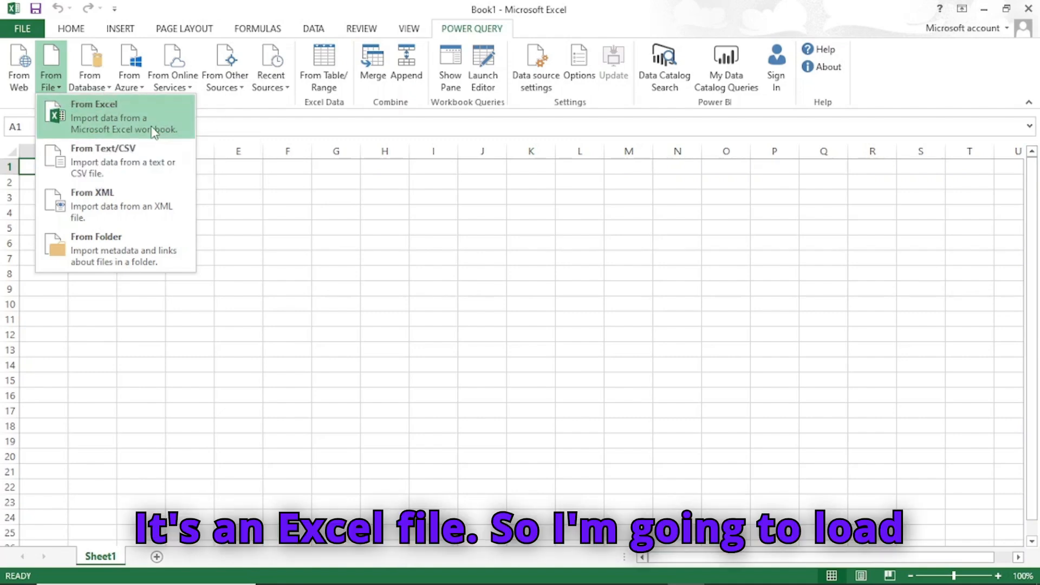
{"action": "left_click", "coordinate": [93, 108]}
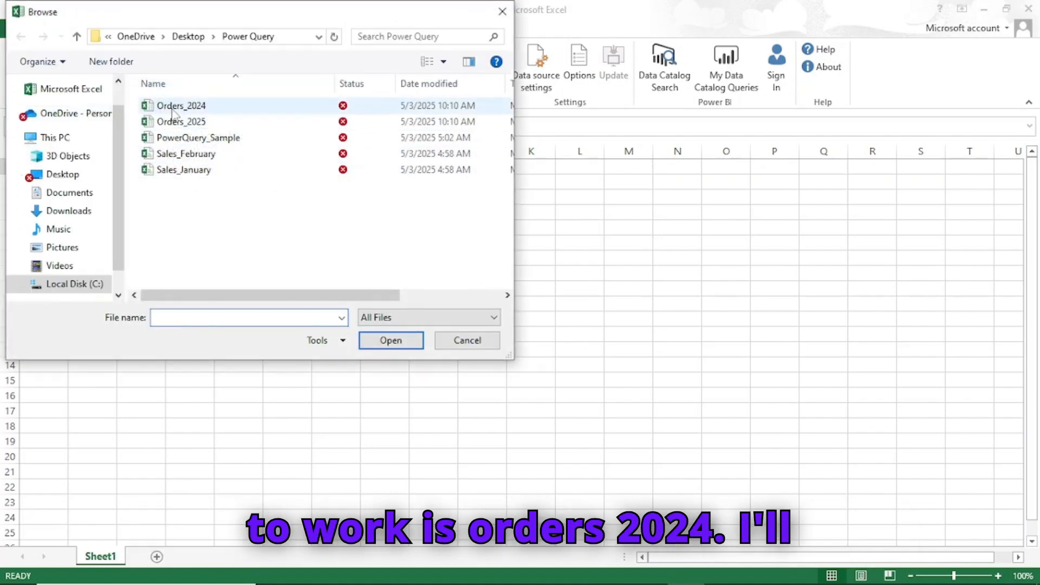
{"action": "left_click", "coordinate": [175, 109]}
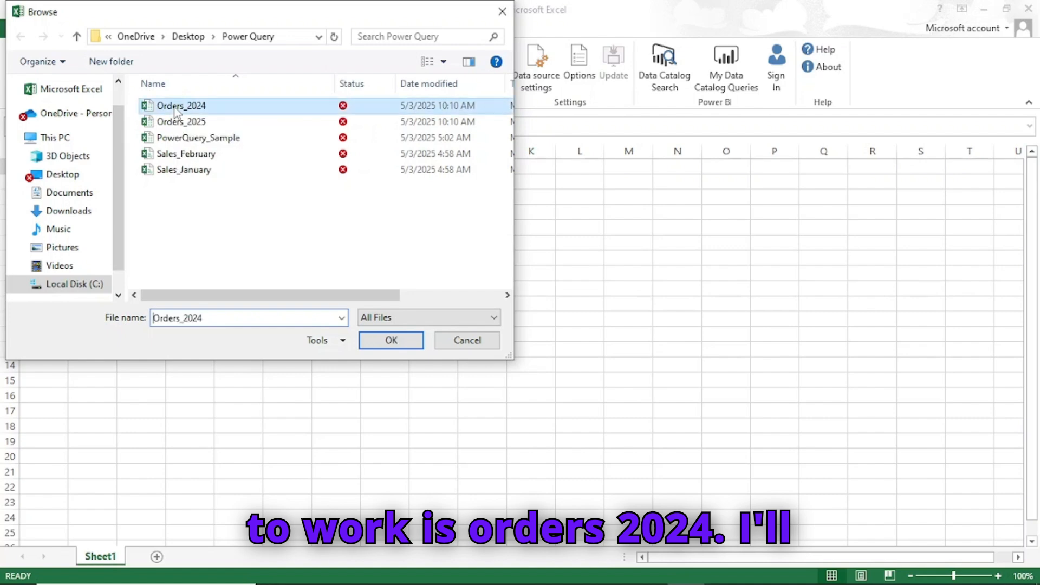
{"action": "left_click", "coordinate": [391, 340]}
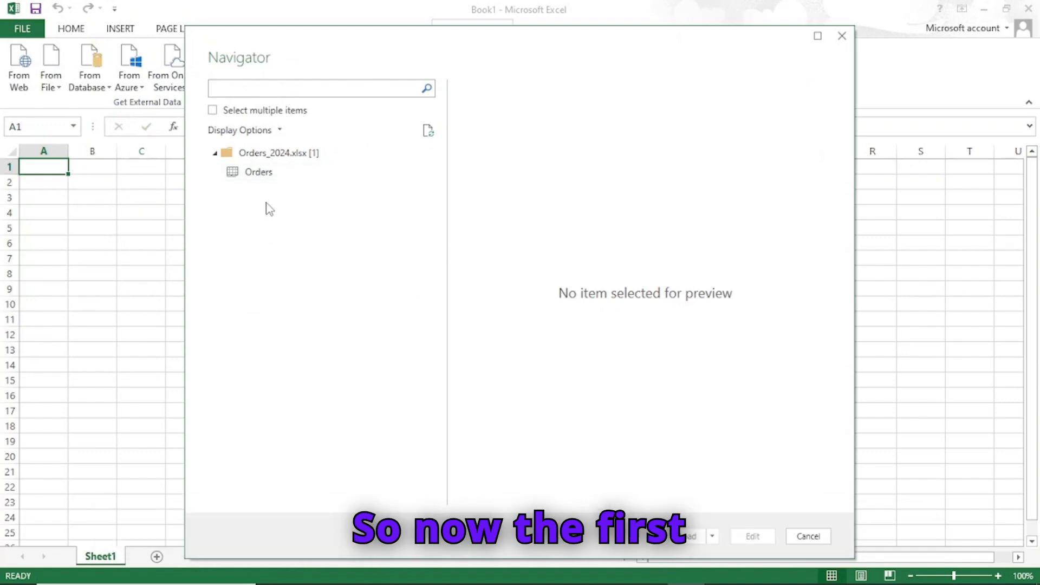
- Preview the Orders sheet's columns and open the sheet for editing in the Power Query Editor
{"action": "left_click", "coordinate": [264, 174]}
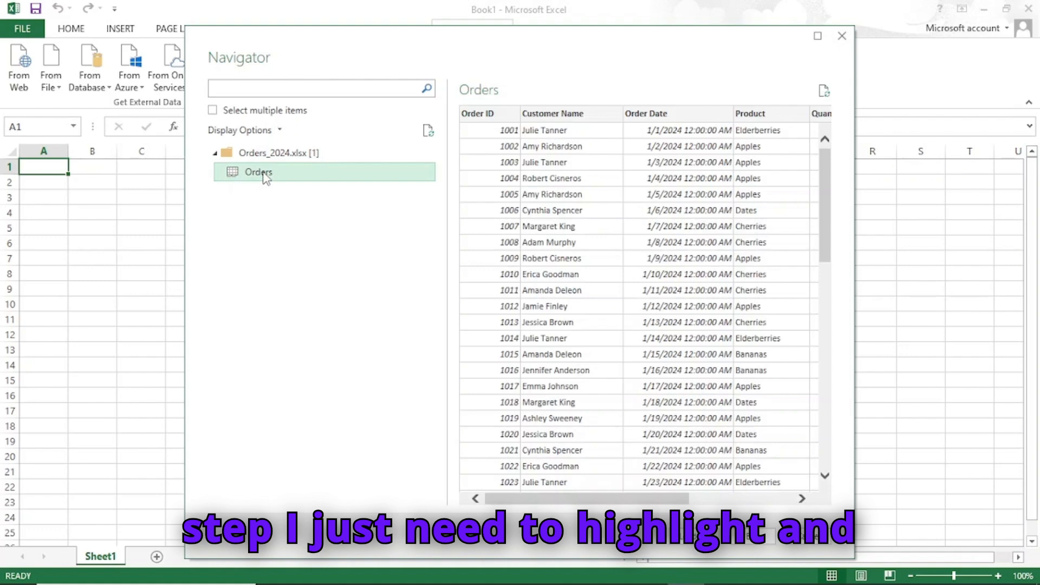
{"action": "left_click_drag", "start_coordinate": [592, 498], "coordinate": [728, 519]}
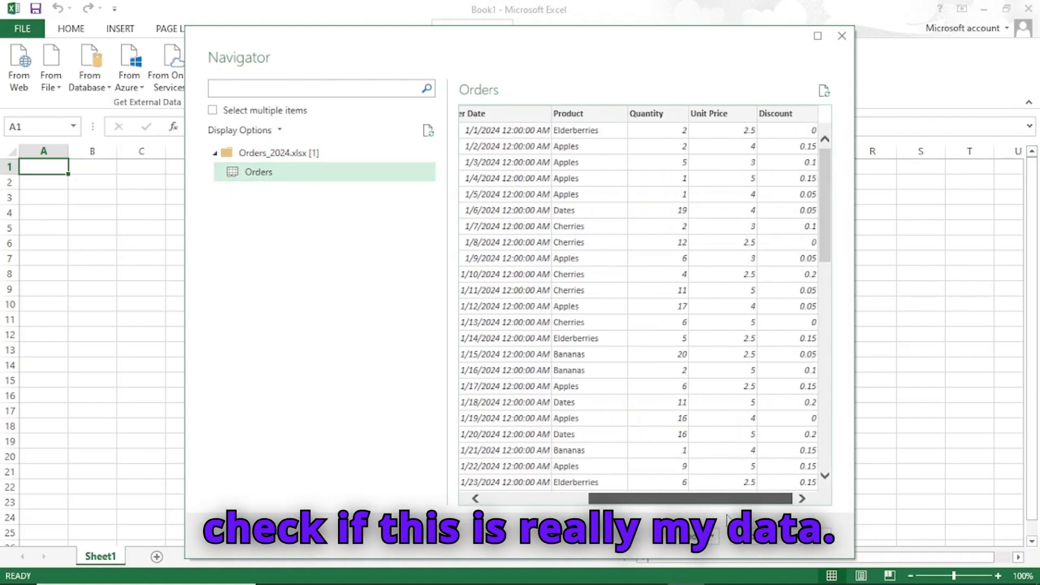
{"action": "left_click", "coordinate": [543, 499]}
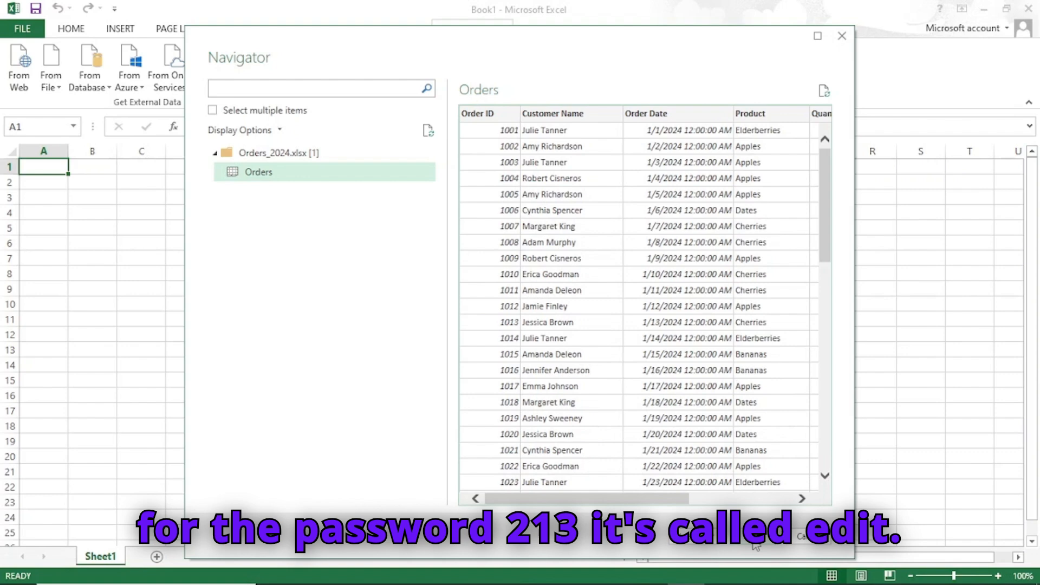
{"action": "left_click", "coordinate": [713, 539]}
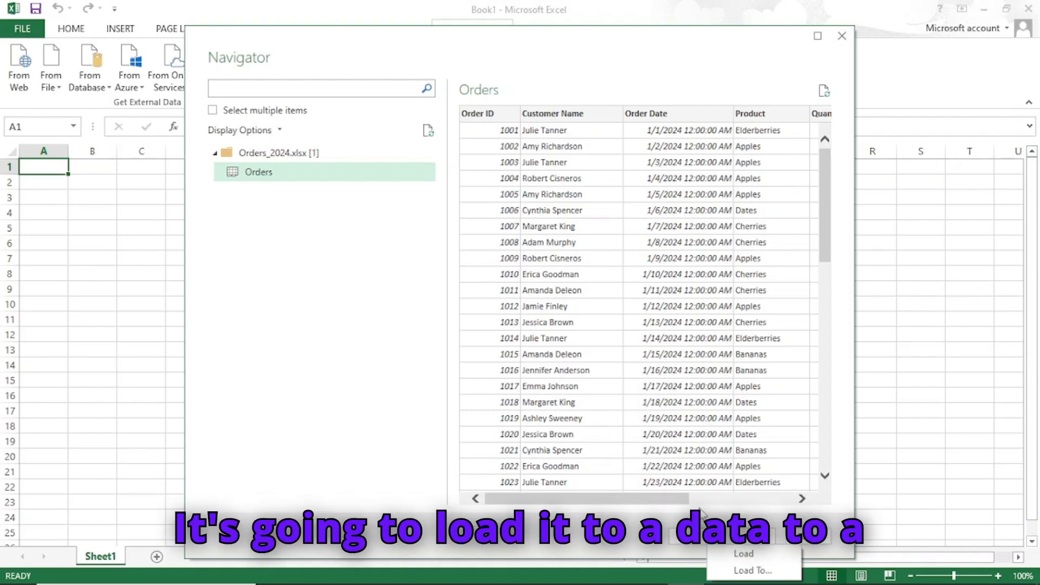
{"action": "left_click_drag", "start_coordinate": [658, 501], "coordinate": [584, 512]}
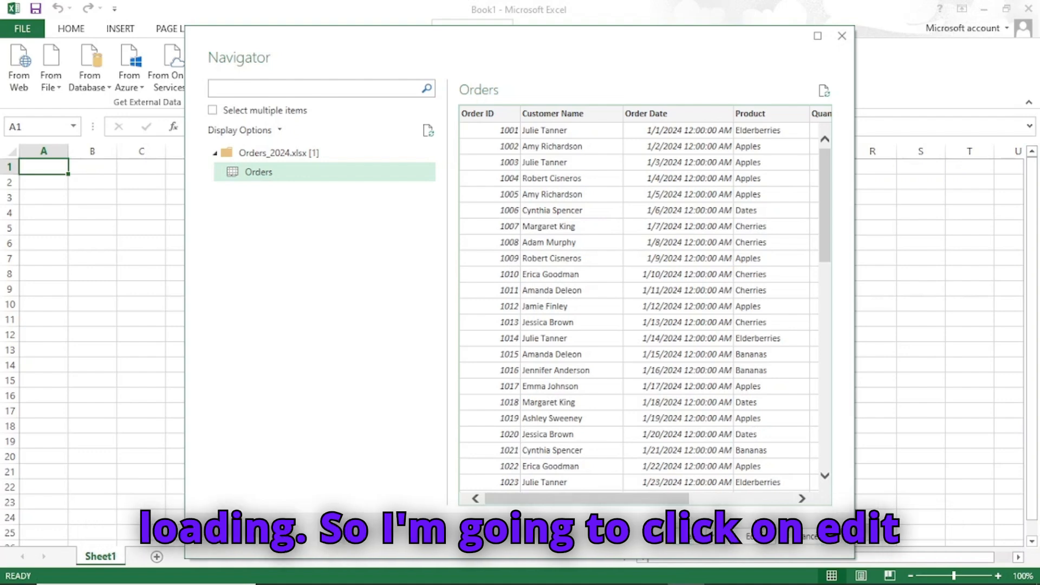
{"action": "left_click", "coordinate": [756, 537]}
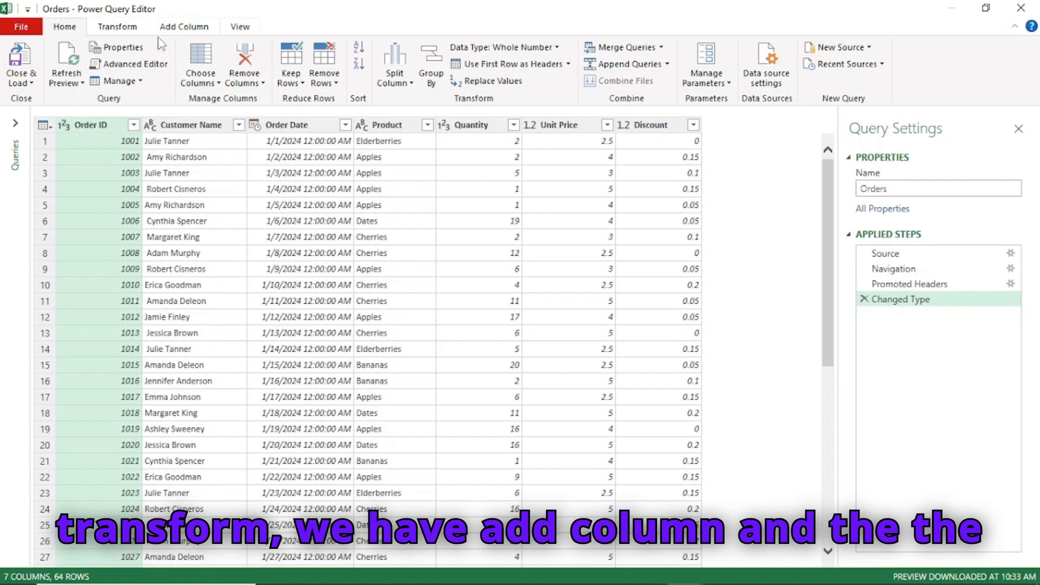
{"action": "left_click", "coordinate": [118, 28]}
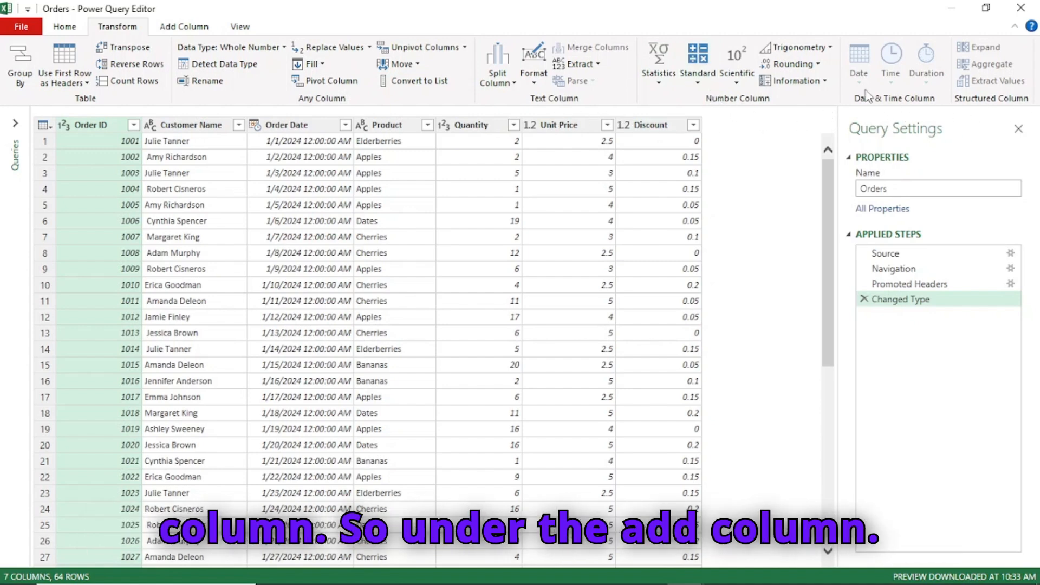
{"action": "left_click", "coordinate": [192, 27]}
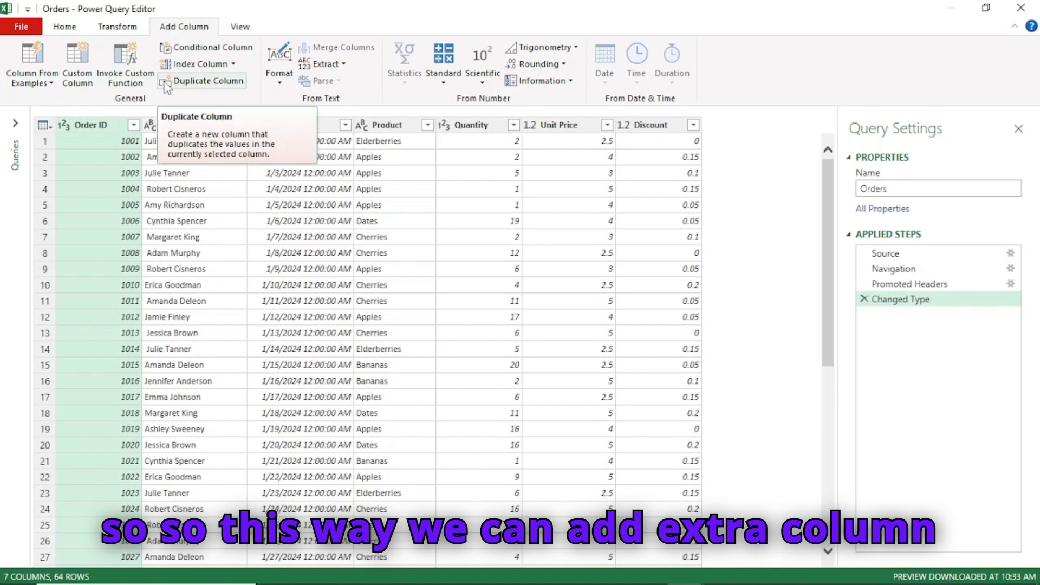
{"action": "left_click", "coordinate": [240, 27]}
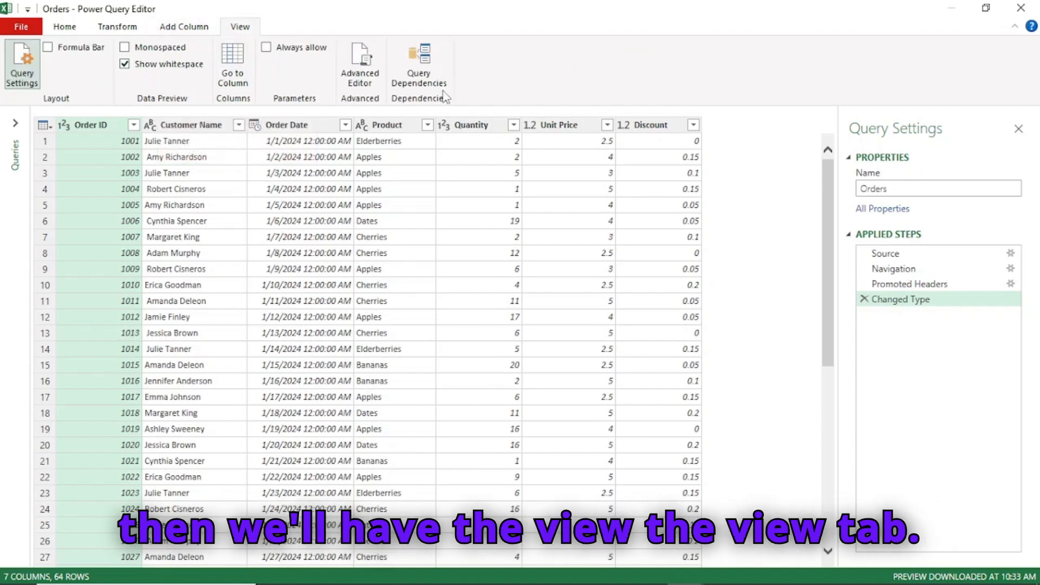
{"action": "left_click", "coordinate": [65, 27]}
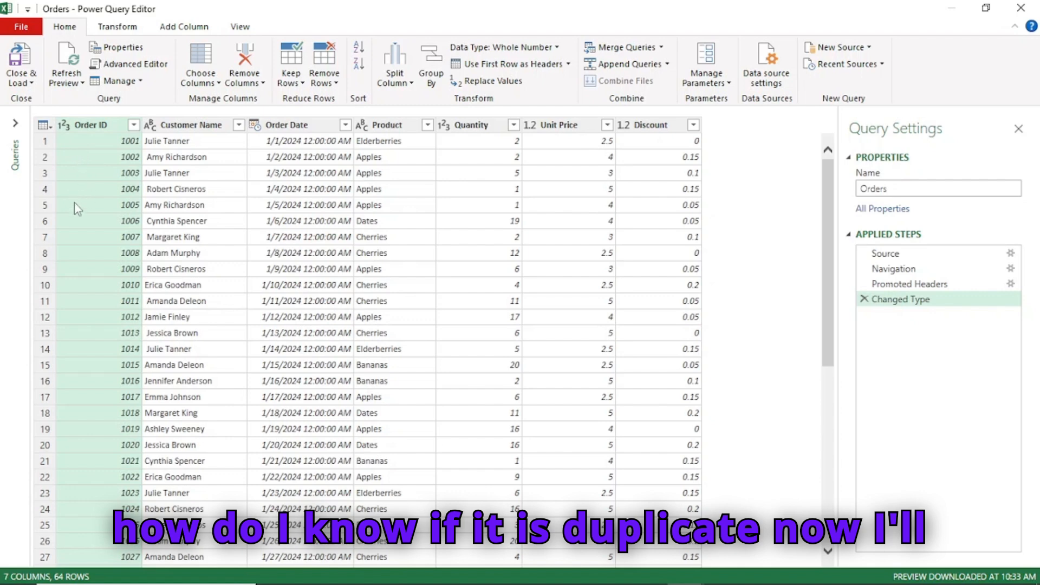
- Keep only the duplicate rows of the Orders table for inspection and delete the resulting Kept Duplicates step
{"action": "left_click", "coordinate": [45, 125]}
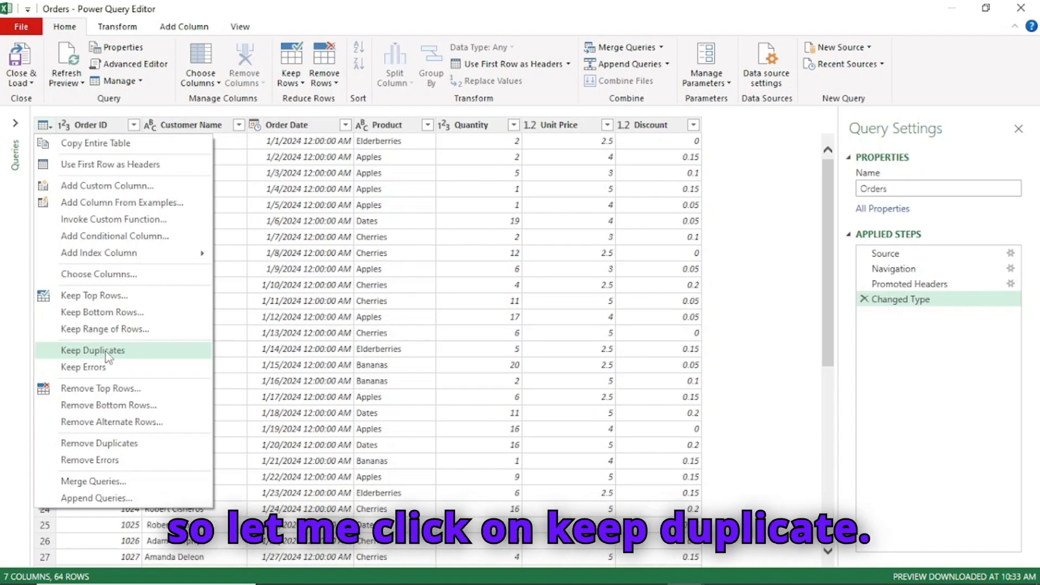
{"action": "left_click", "coordinate": [106, 354]}
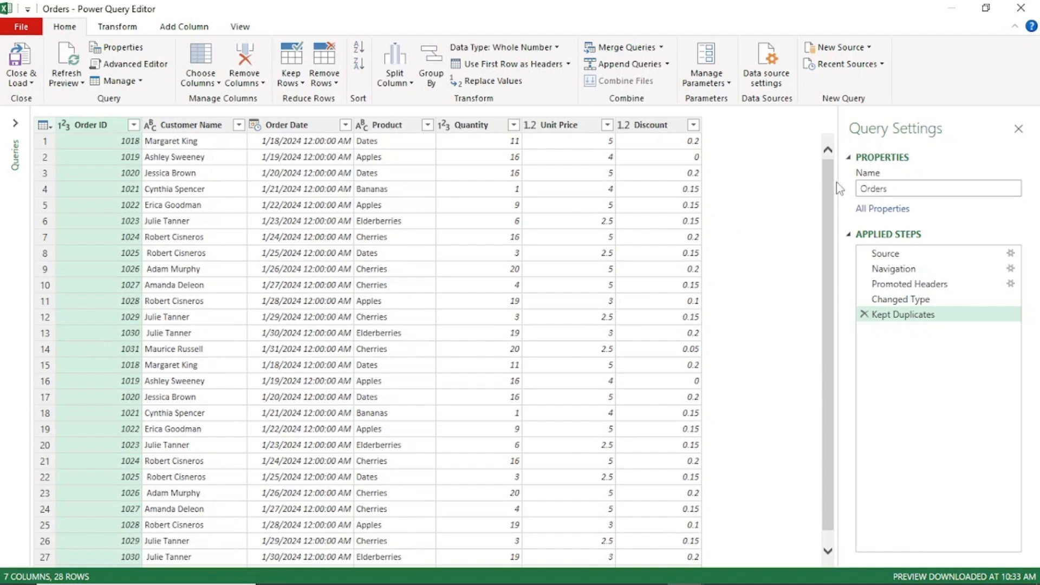
{"action": "scroll", "coordinate": [832, 366], "scroll_direction": "down", "scroll_amount": 2}
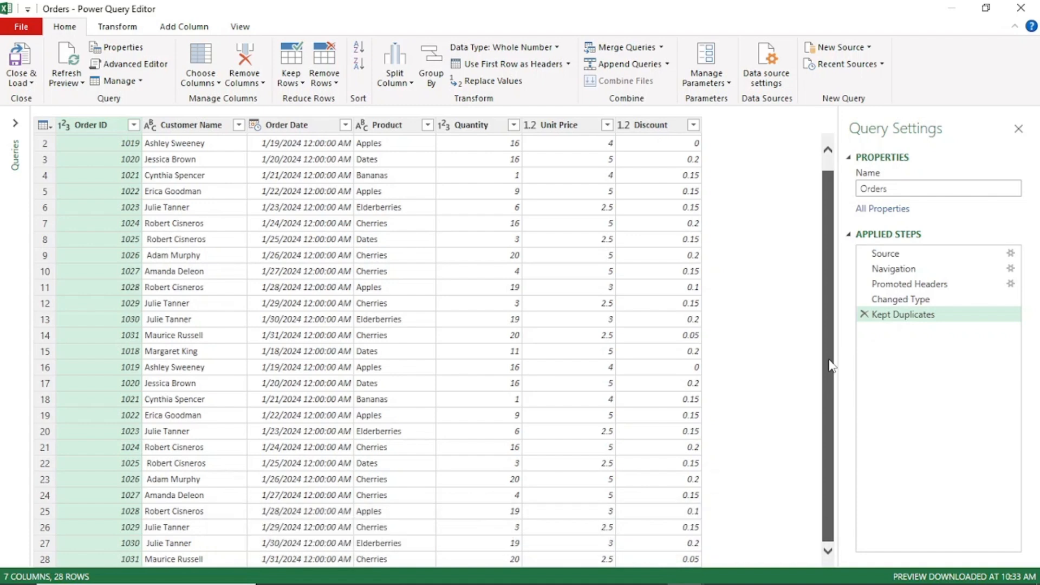
{"action": "scroll", "coordinate": [837, 198], "scroll_direction": "up", "scroll_amount": 2}
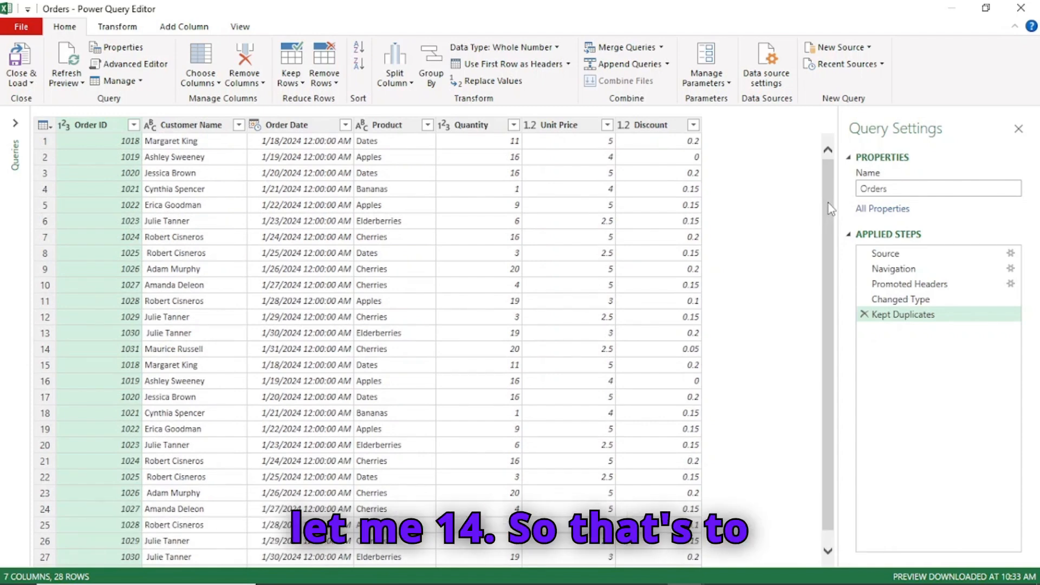
{"action": "mouse_move", "coordinate": [827, 203]}
{"action": "left_mouse_down"}
{"action": "mouse_move", "coordinate": [830, 312]}
{"action": "mouse_move", "coordinate": [835, 185]}
{"action": "left_mouse_up"}
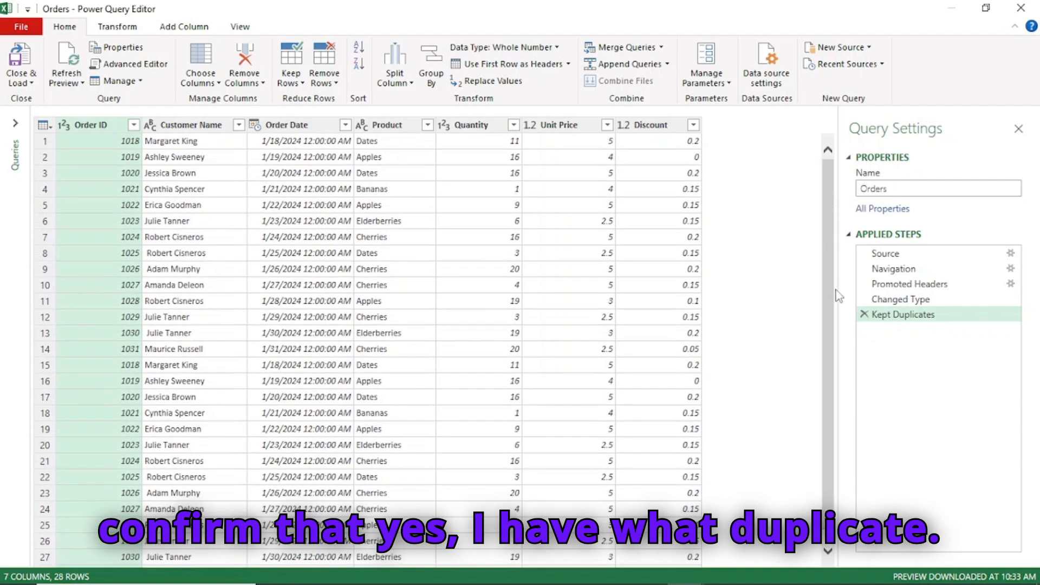
{"action": "left_click", "coordinate": [863, 314]}
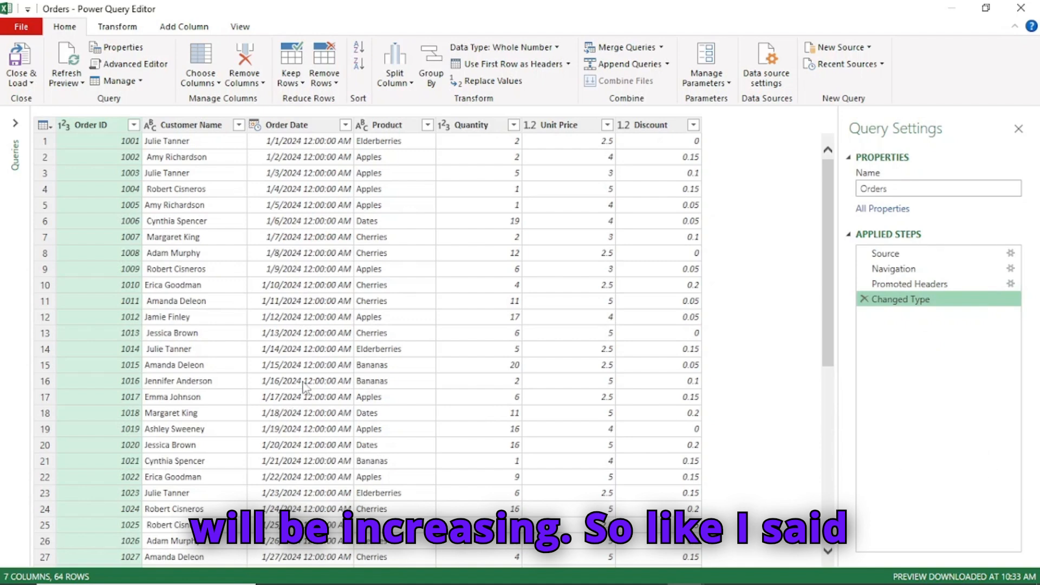
- Remove the duplicate rows from the entire Orders table
{"action": "left_click", "coordinate": [116, 221]}
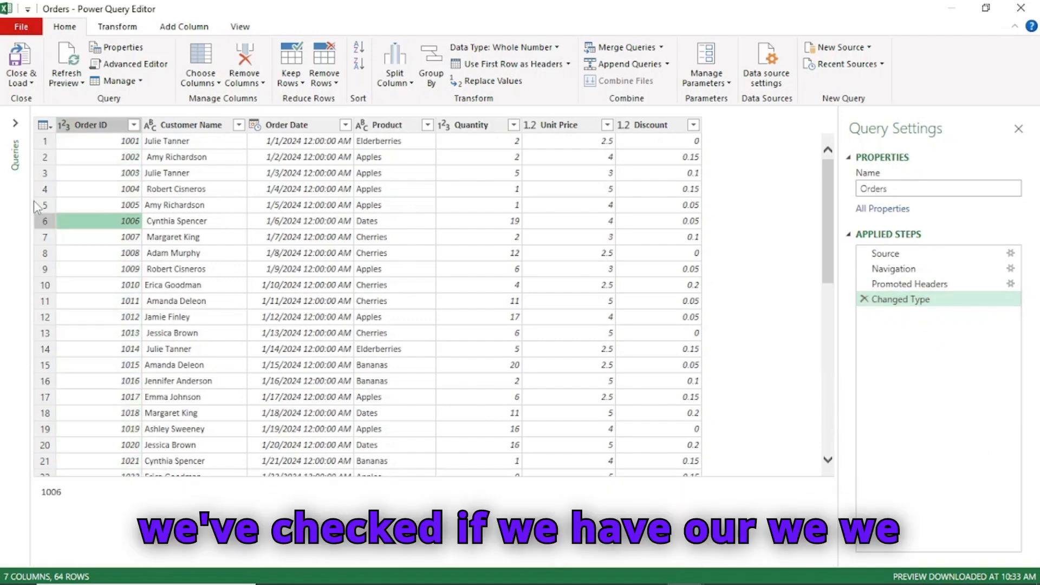
{"action": "left_click", "coordinate": [103, 128]}
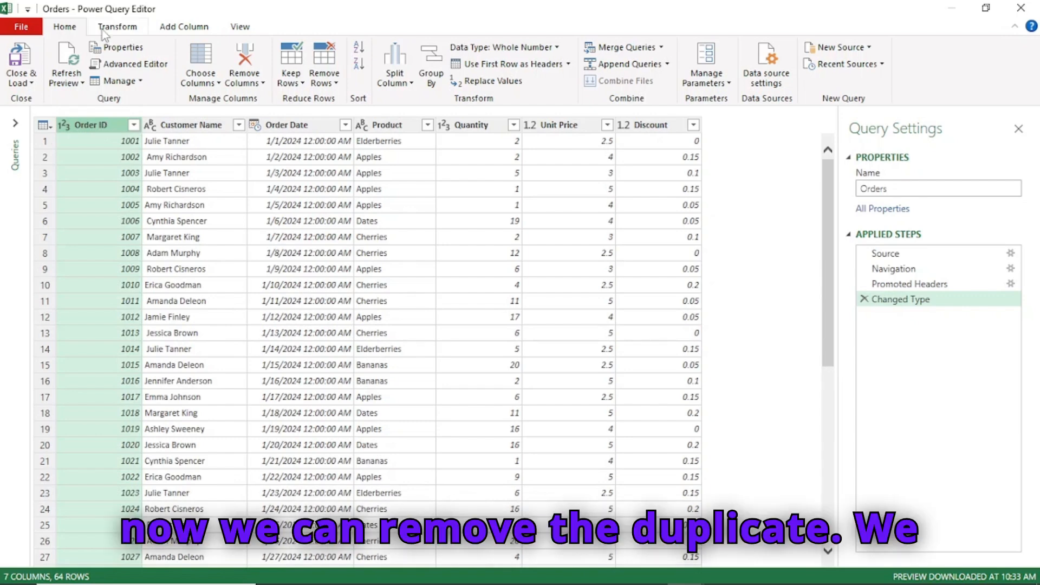
{"action": "left_click", "coordinate": [117, 28]}
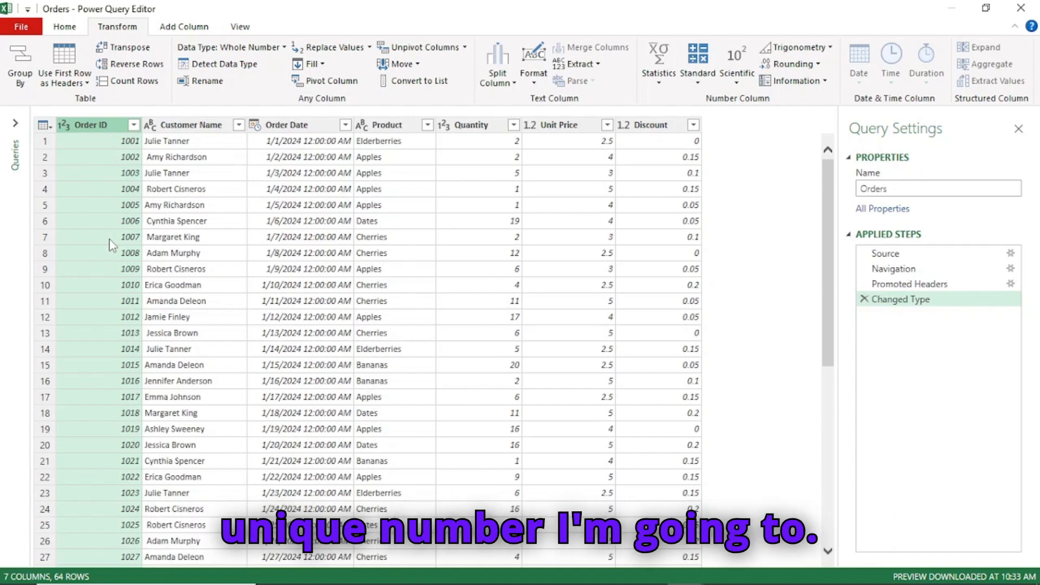
{"action": "left_click", "coordinate": [45, 125]}
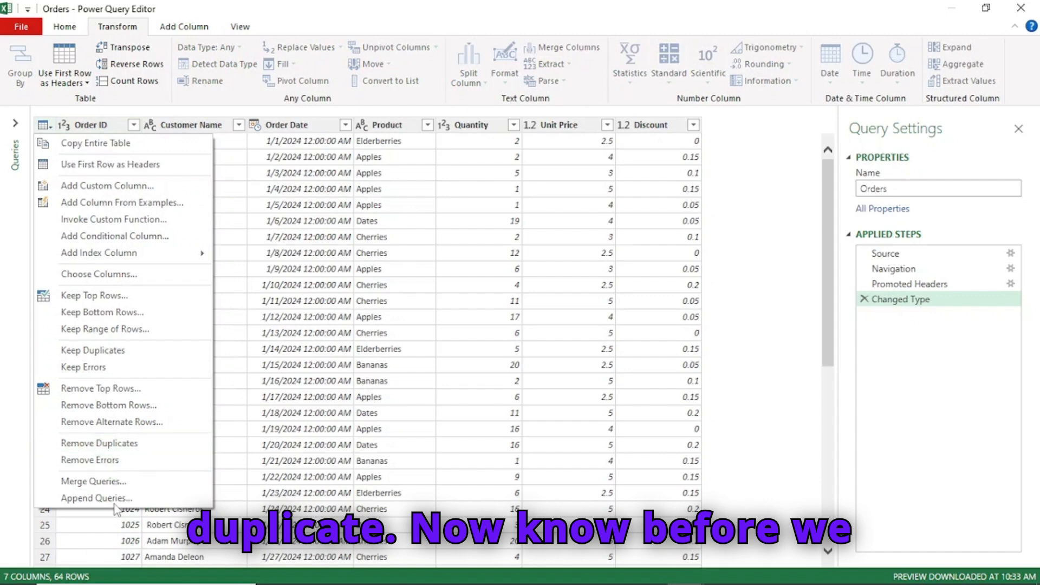
{"action": "left_click", "coordinate": [243, 367]}
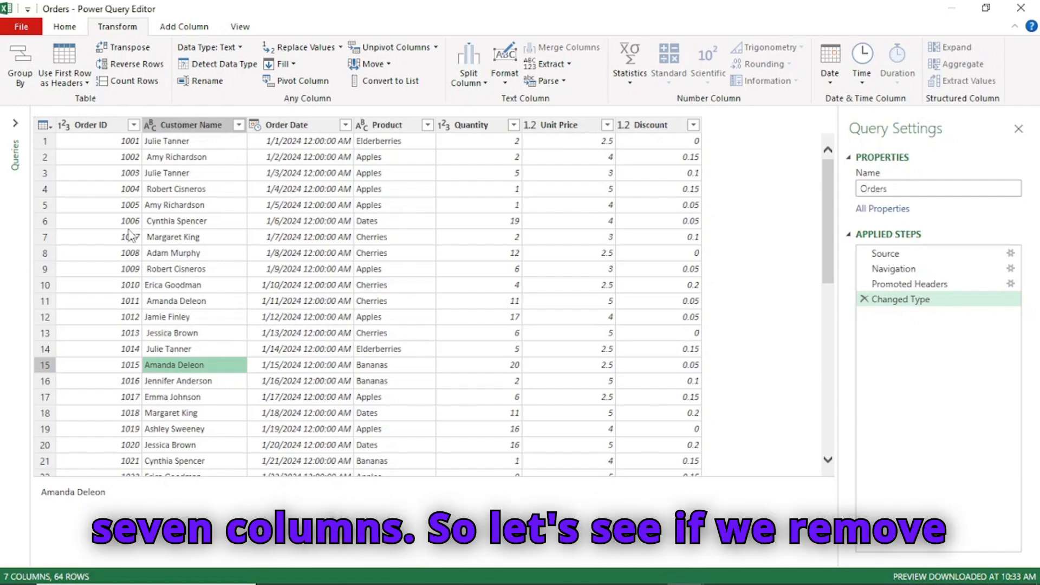
{"action": "left_click", "coordinate": [45, 126]}
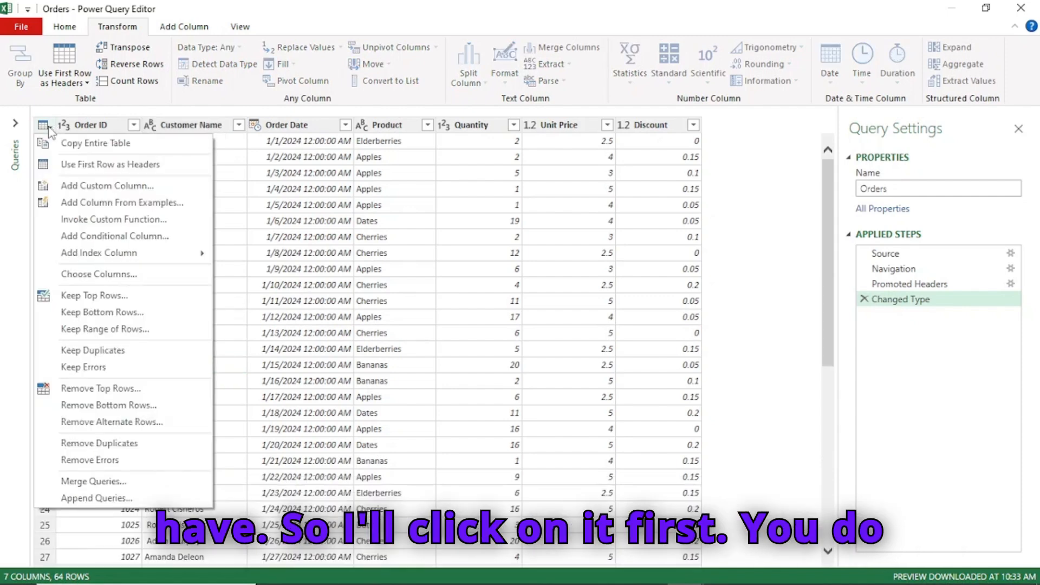
{"action": "left_click", "coordinate": [112, 444]}
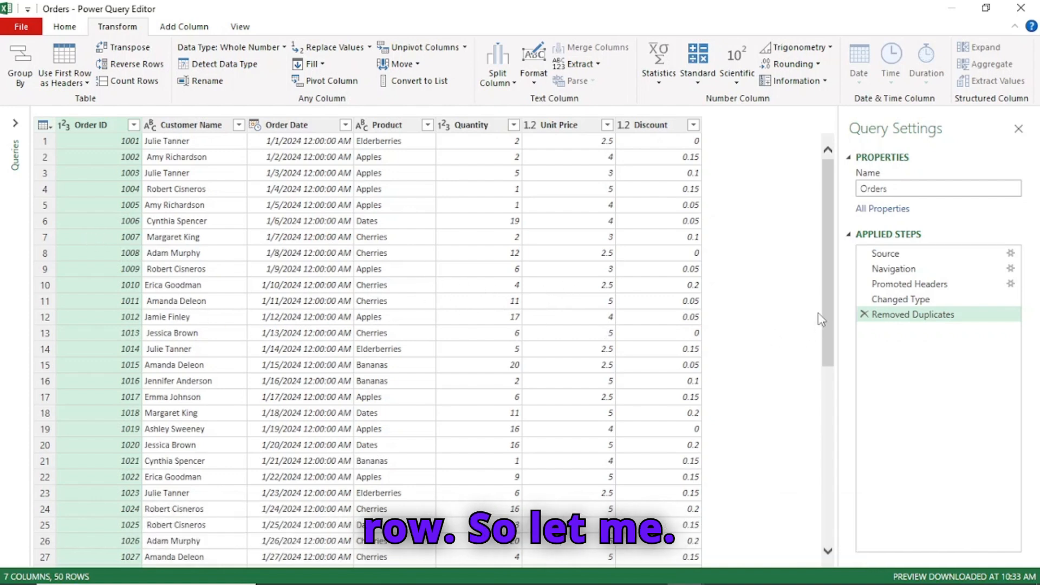
- Review the Orders table at the Changed Type step and delete the Removed Duplicates step
{"action": "left_click", "coordinate": [922, 300]}
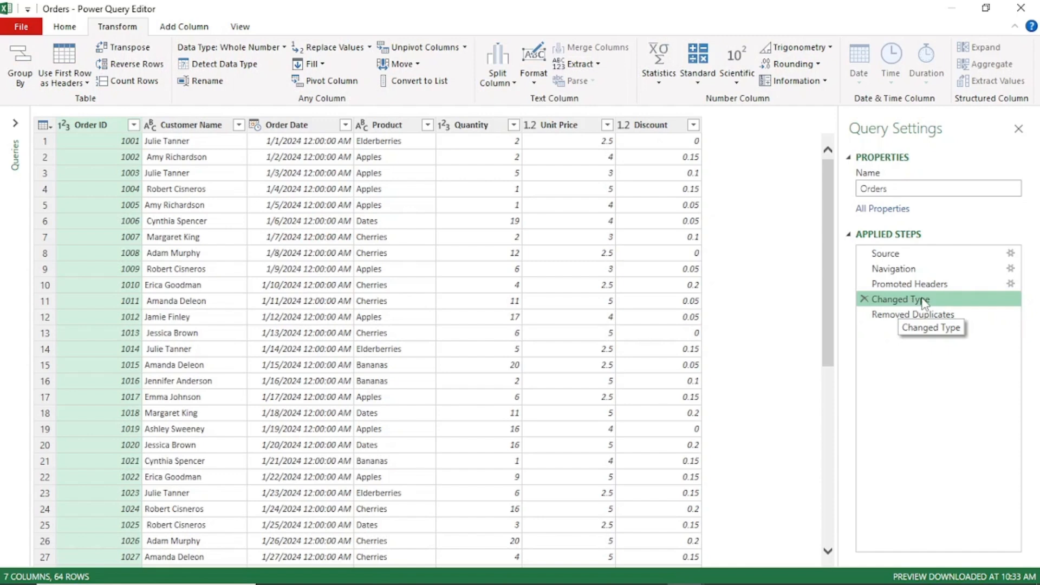
{"action": "left_click", "coordinate": [867, 319]}
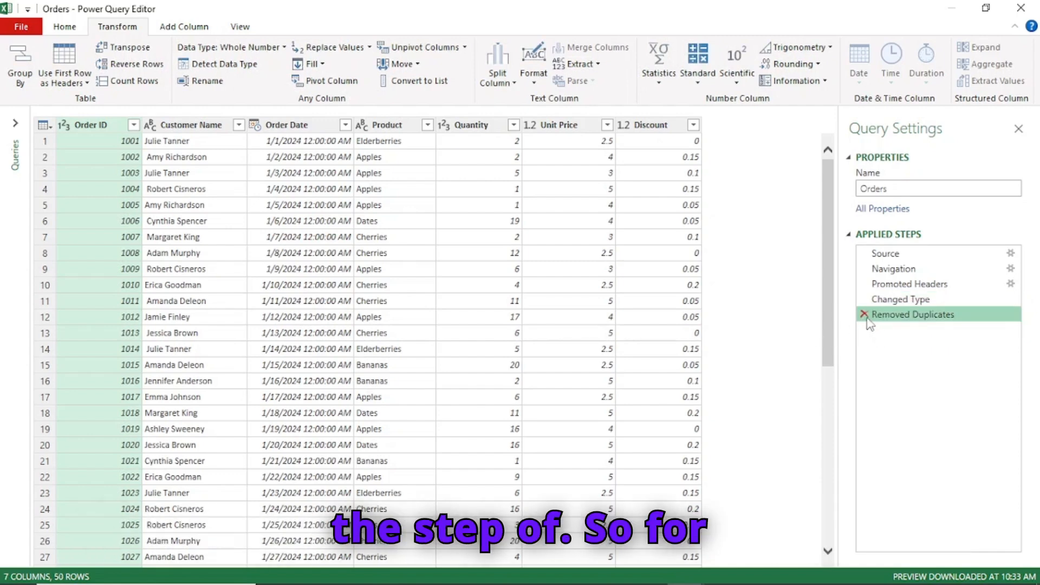
{"action": "left_click", "coordinate": [864, 314]}
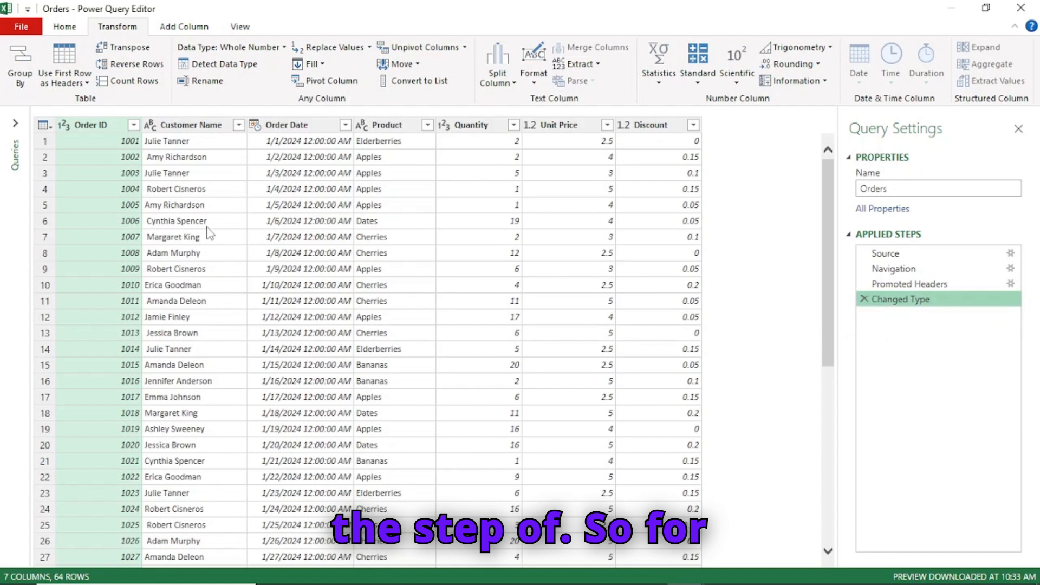
- Filter the Order ID column to a single duplicated order to compare its rows
{"action": "left_click", "coordinate": [133, 125]}
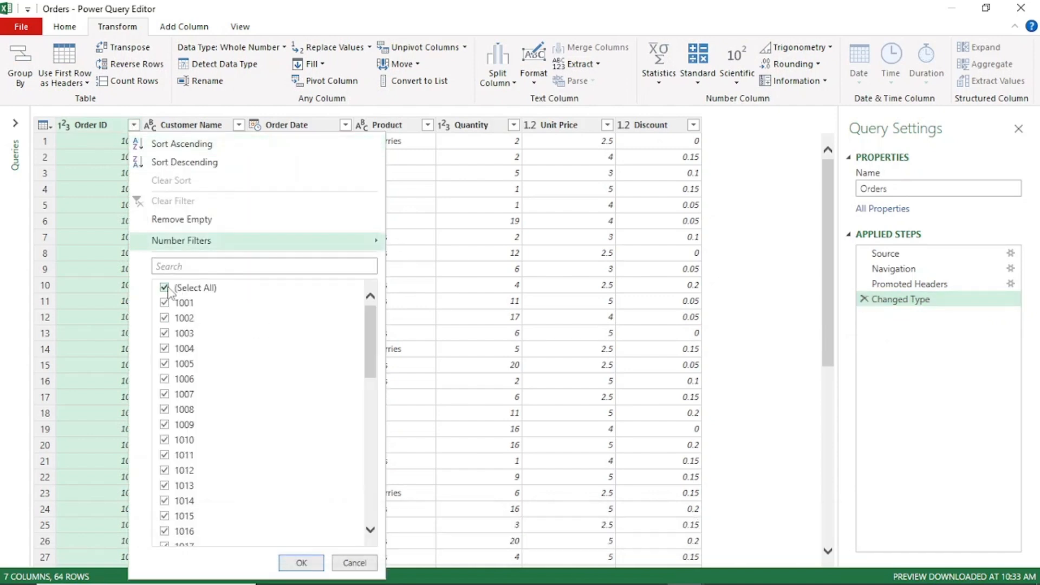
{"action": "left_click", "coordinate": [168, 289]}
{"action": "scroll", "coordinate": [202, 425], "scroll_direction": "down", "scroll_amount": 3}
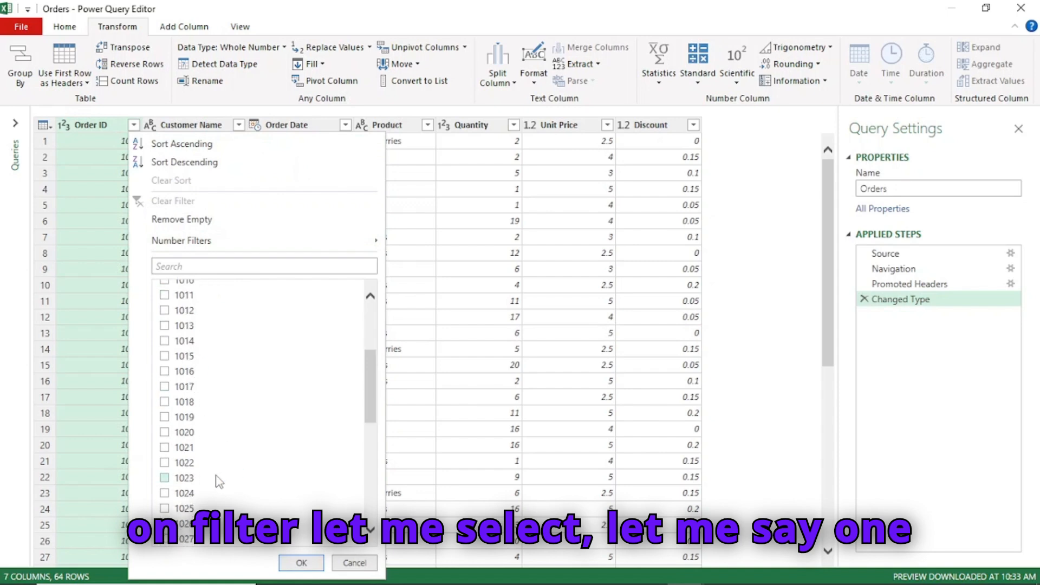
{"action": "left_click", "coordinate": [176, 463]}
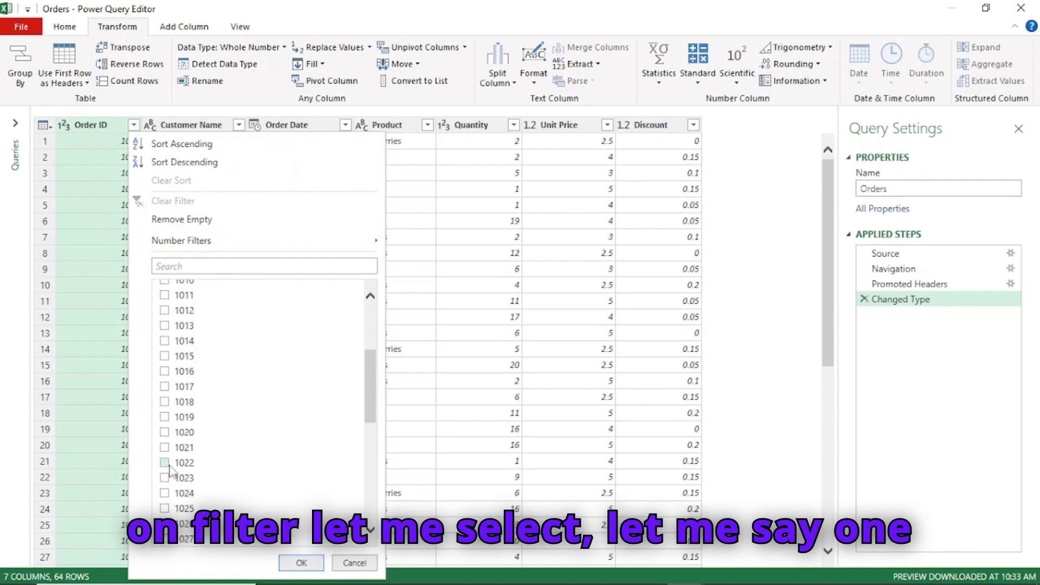
{"action": "left_click", "coordinate": [301, 563]}
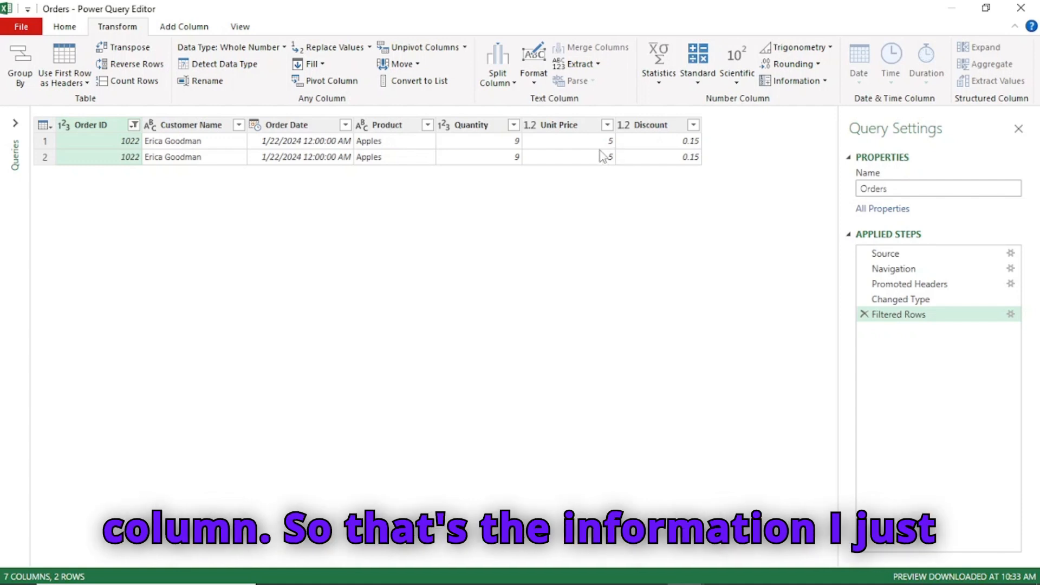
- Delete the Filtered Rows step and remove the duplicate rows from the entire Orders table
{"action": "left_click", "coordinate": [863, 314]}
{"action": "left_click", "coordinate": [51, 129]}
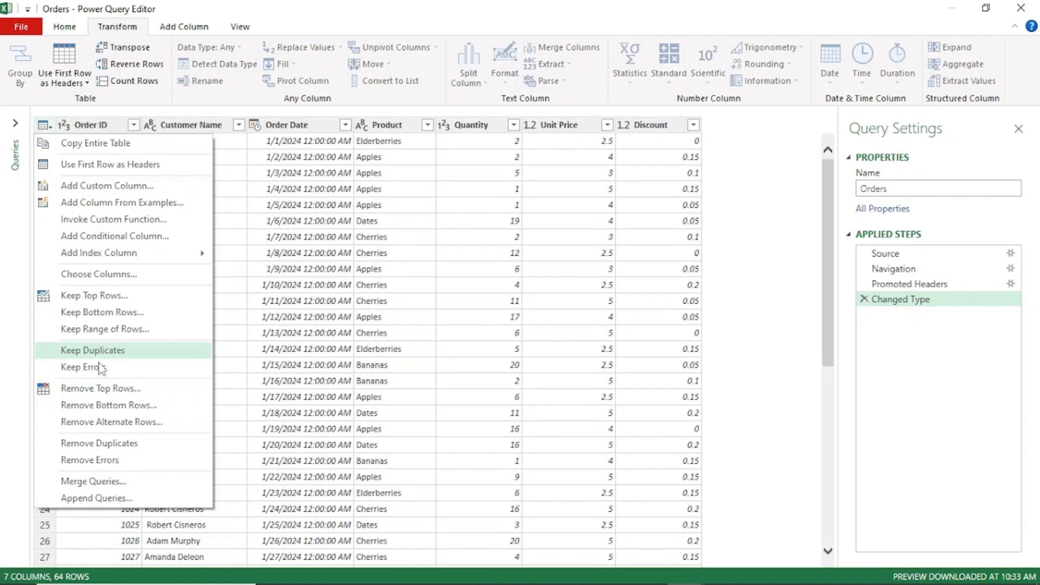
{"action": "left_click", "coordinate": [93, 443]}
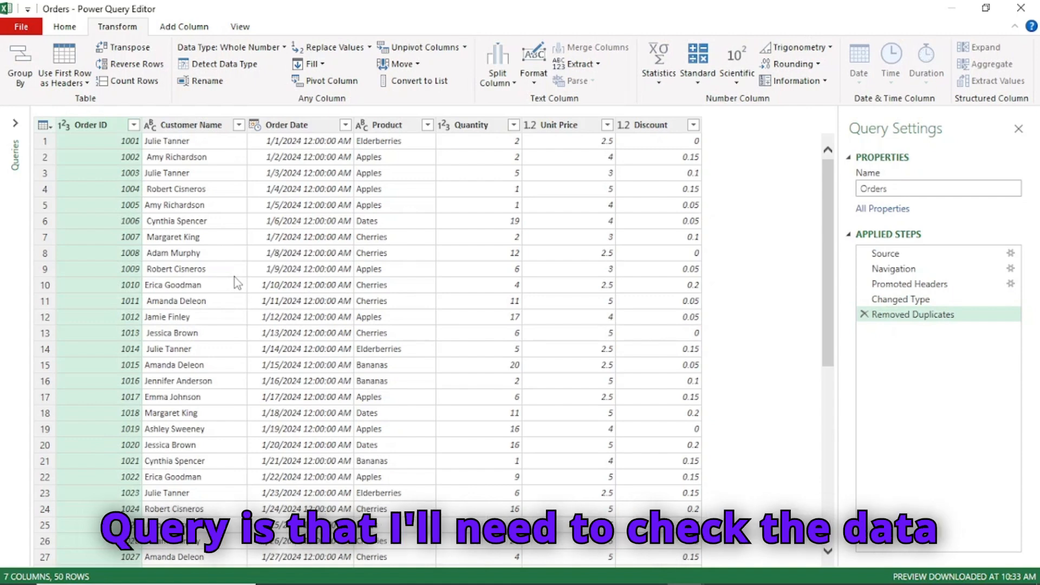
- Set the data type of the Order Date column to Date and of the Unit Price column to Currency
{"action": "left_click", "coordinate": [64, 128]}
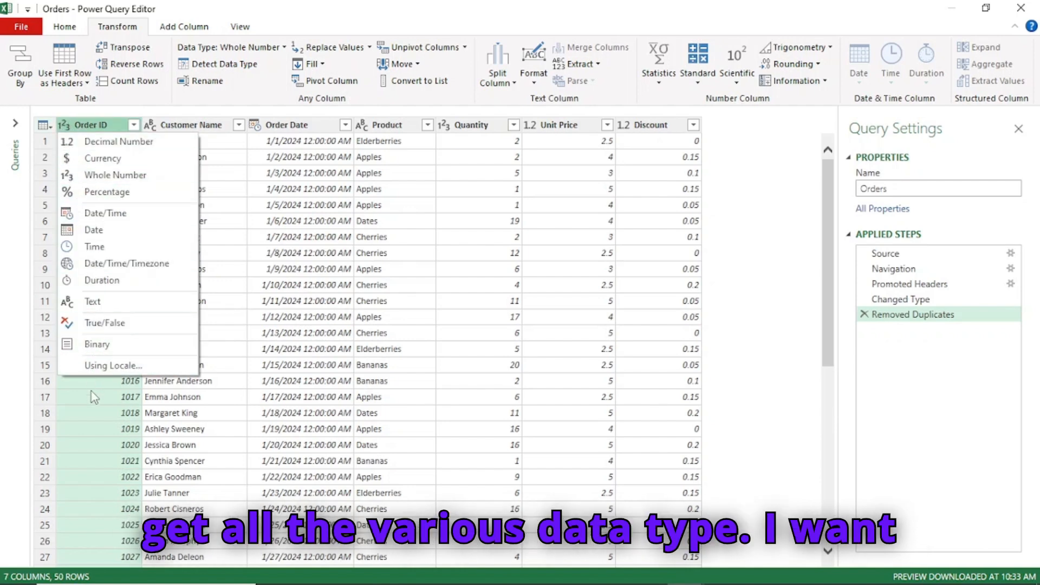
{"action": "left_click", "coordinate": [92, 413]}
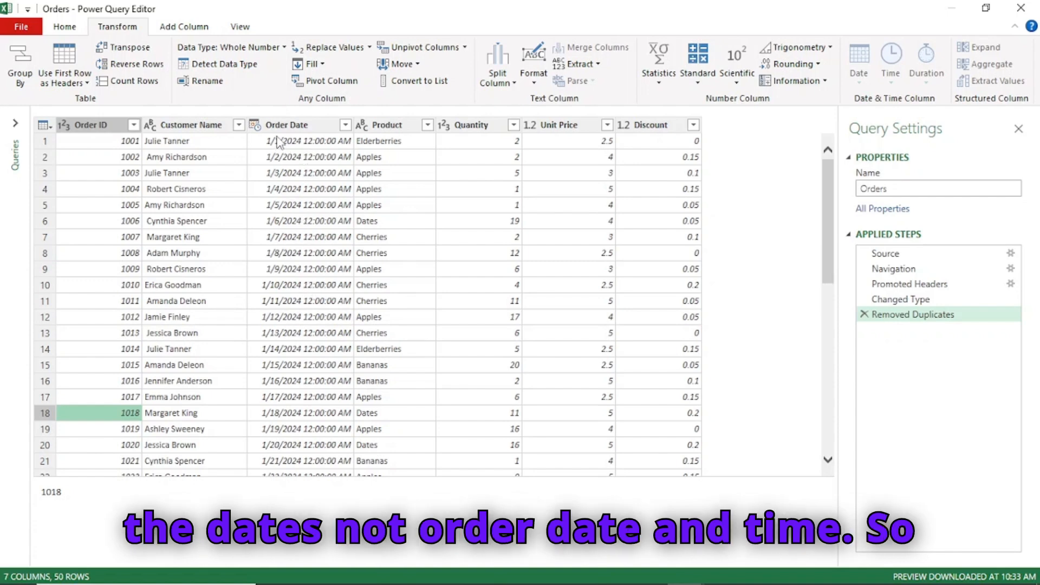
{"action": "left_click", "coordinate": [255, 126]}
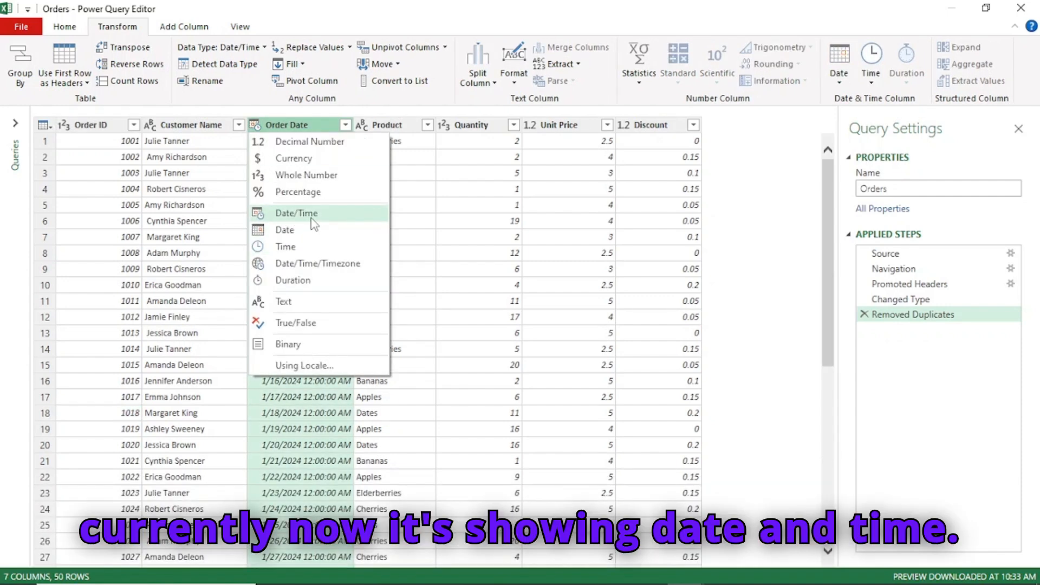
{"action": "left_click", "coordinate": [282, 230]}
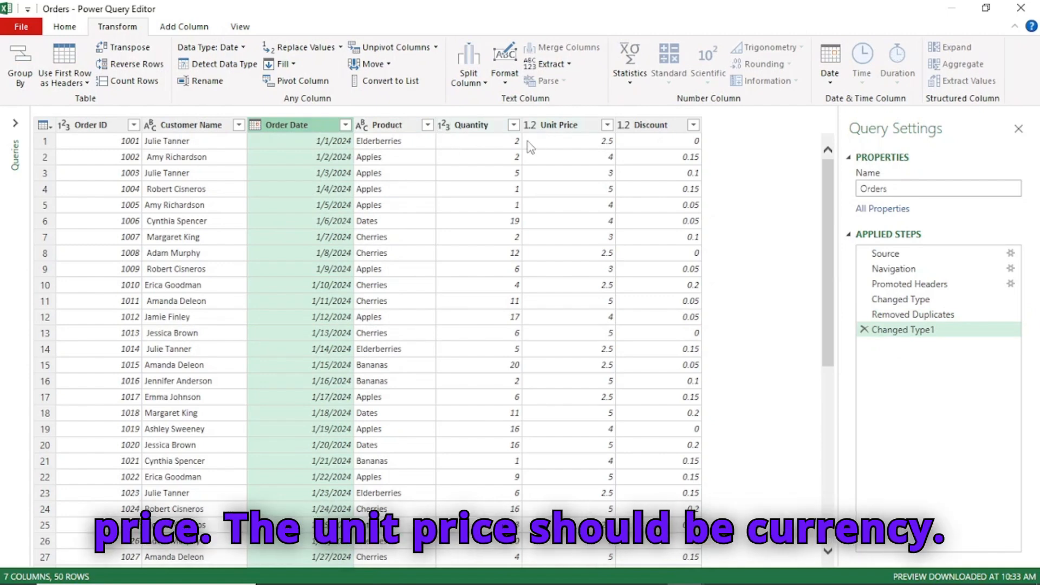
{"action": "left_click", "coordinate": [530, 125]}
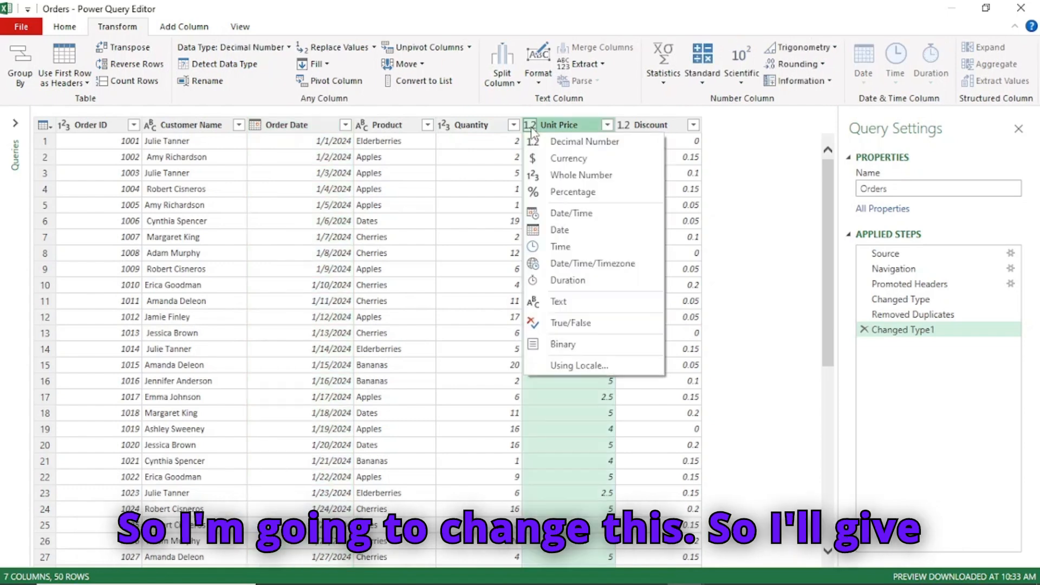
{"action": "left_click", "coordinate": [574, 163]}
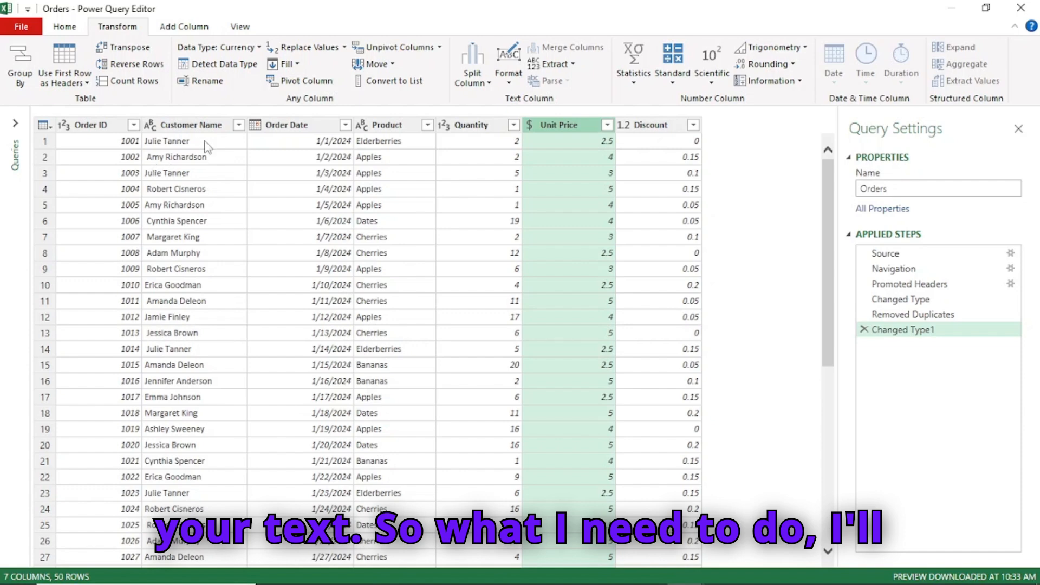
- Trim the extra spaces from the text in both the Customer Name and Product columns
{"action": "left_click", "coordinate": [180, 125]}
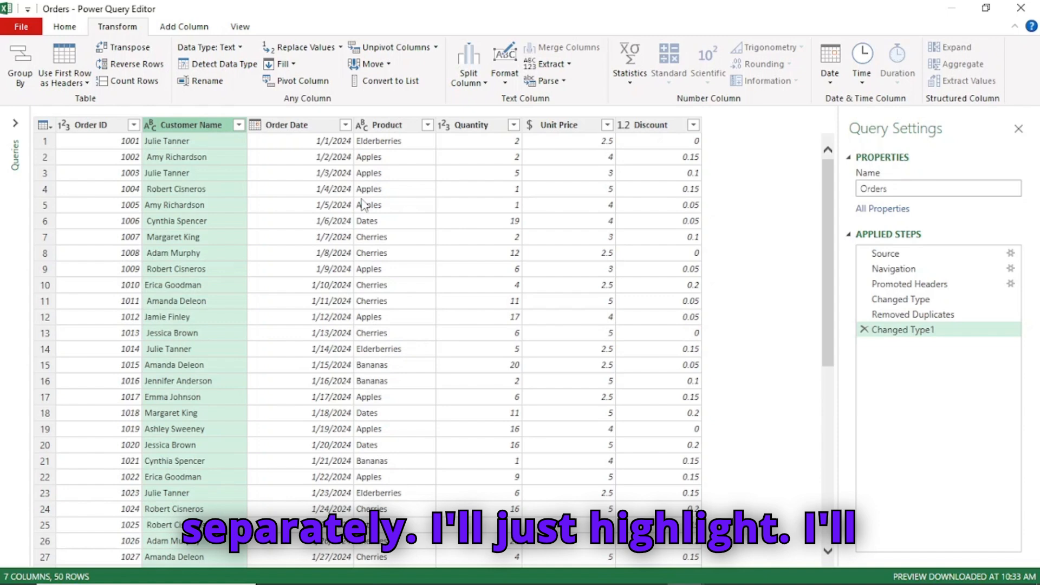
{"action": "left_click", "coordinate": [386, 125], "text": "ctrl"}
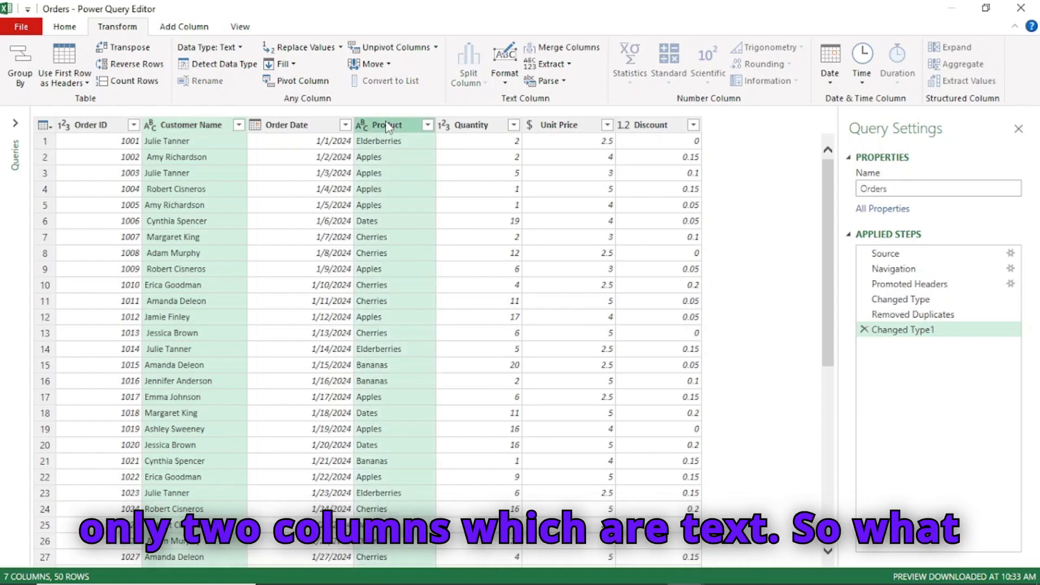
{"action": "right_click", "coordinate": [386, 127]}
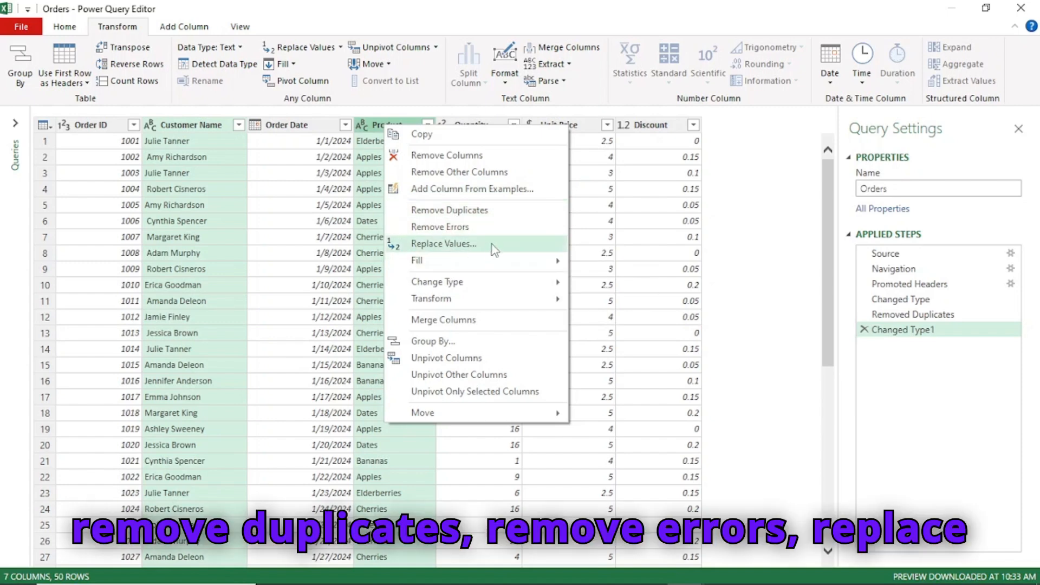
{"action": "mouse_move", "coordinate": [417, 267]}
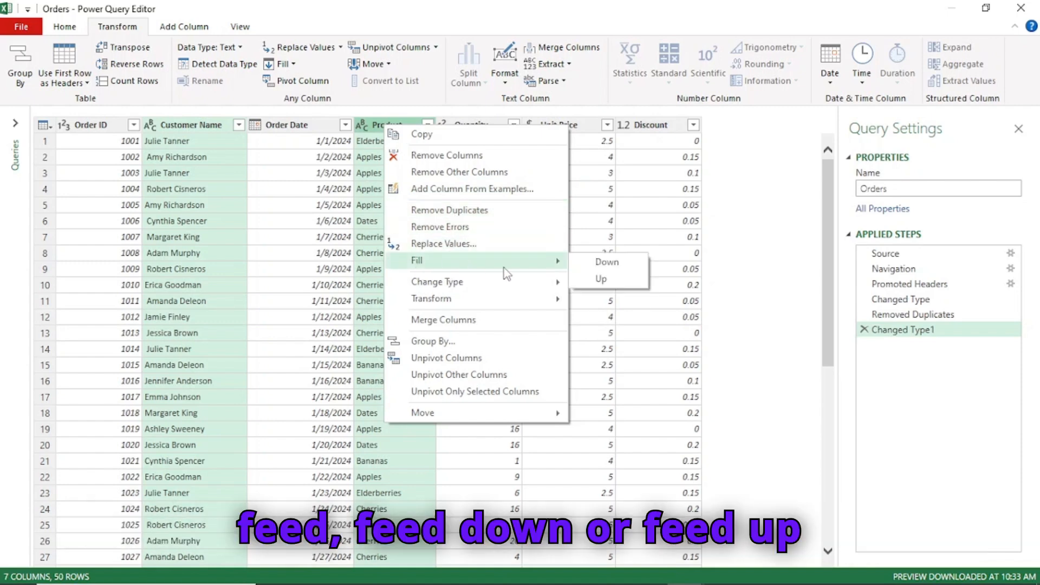
{"action": "mouse_move", "coordinate": [483, 289]}
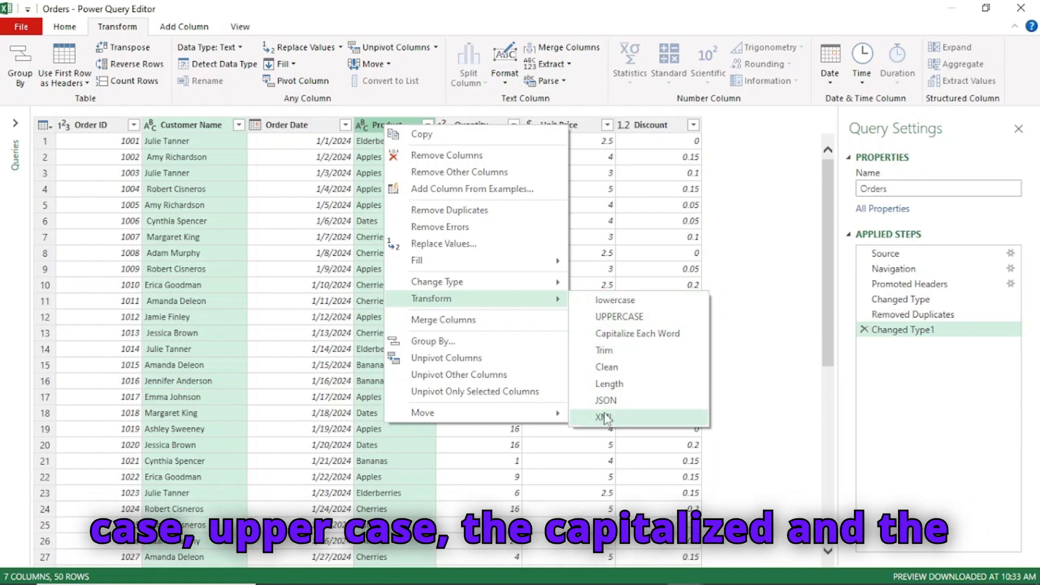
{"action": "left_click", "coordinate": [606, 353]}
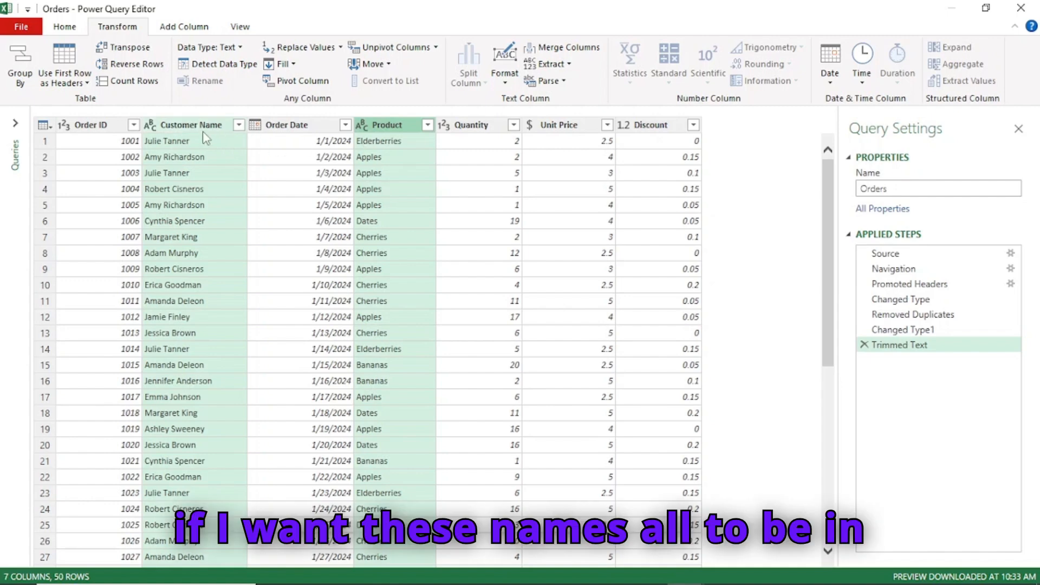
- Convert the names in the Customer Name column to uppercase
{"action": "left_click", "coordinate": [190, 126]}
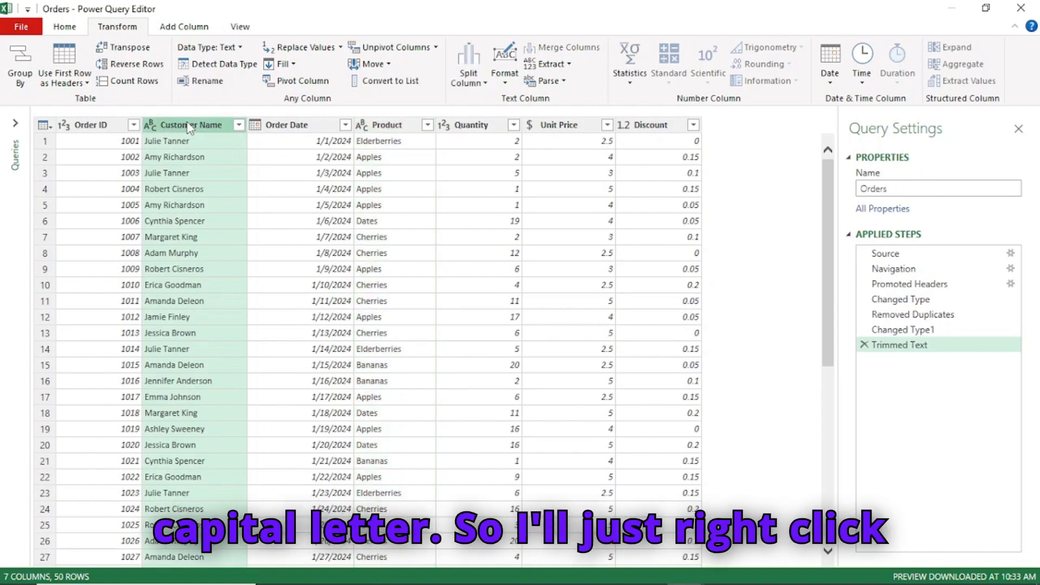
{"action": "right_click", "coordinate": [189, 125]}
{"action": "mouse_move", "coordinate": [271, 283]}
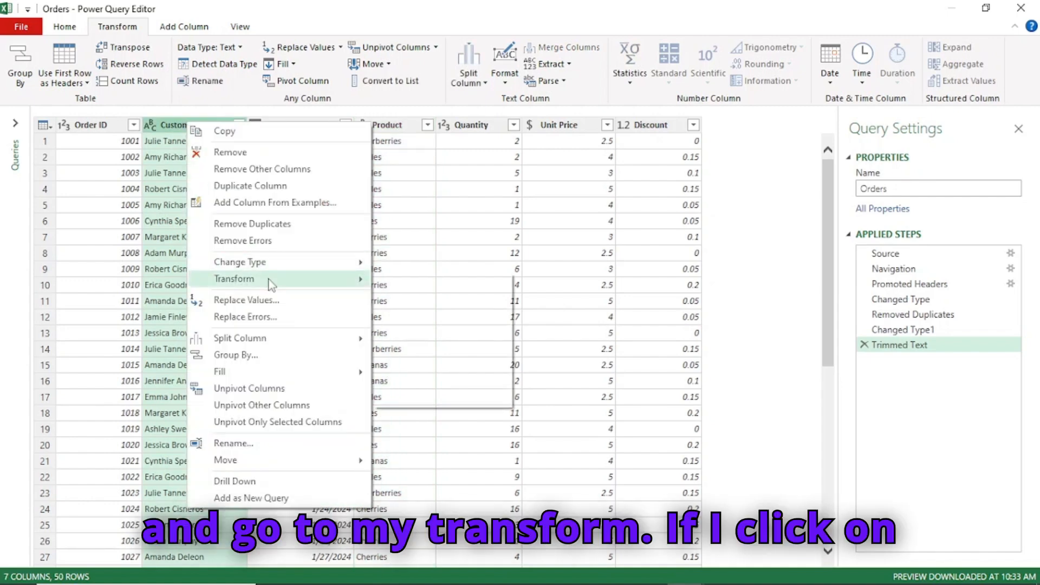
{"action": "left_click", "coordinate": [432, 302]}
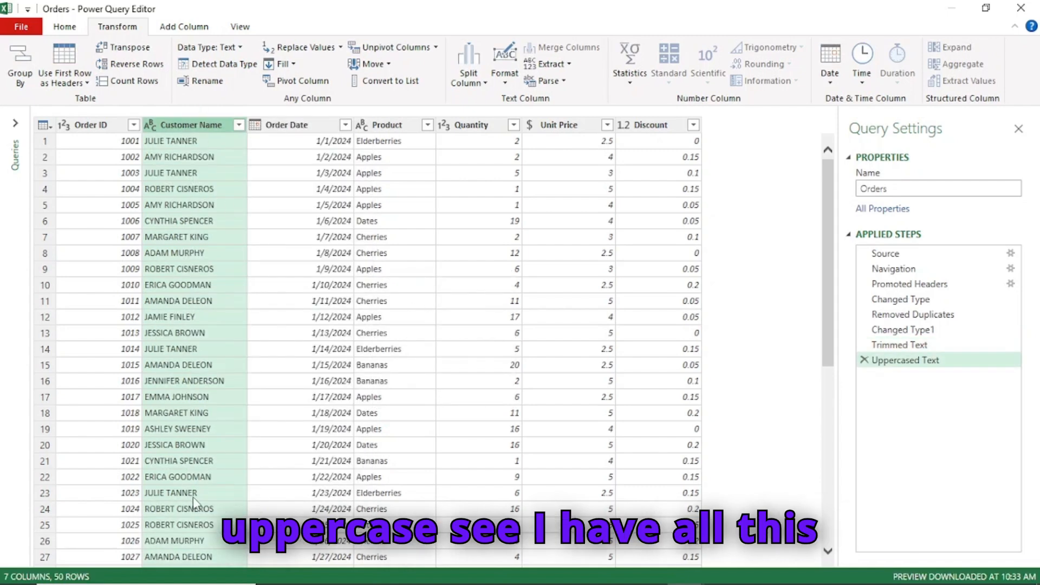
- Convert the names in the Customer Name column to lowercase
{"action": "right_click", "coordinate": [174, 128]}
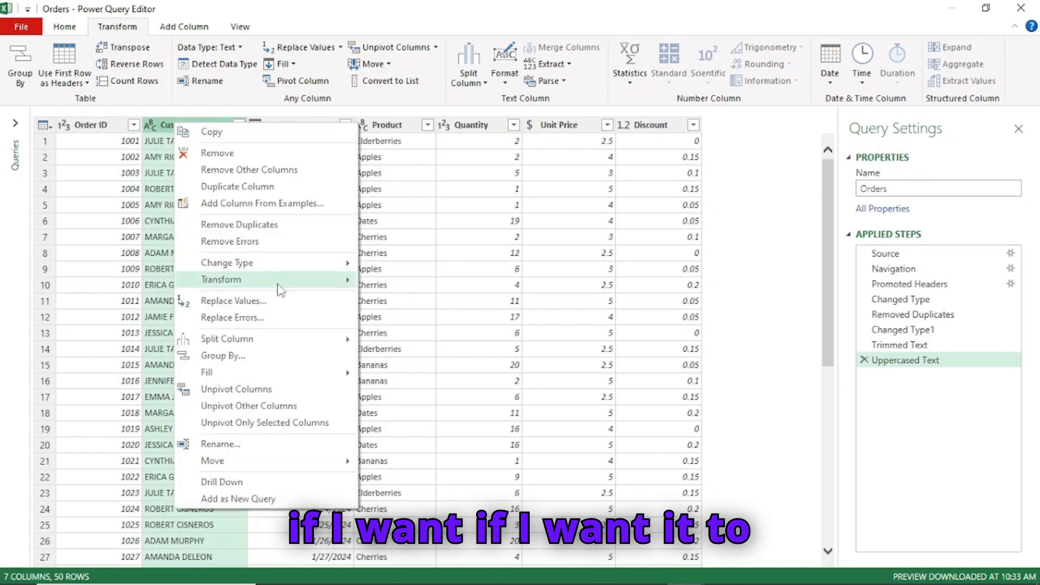
{"action": "mouse_move", "coordinate": [278, 281]}
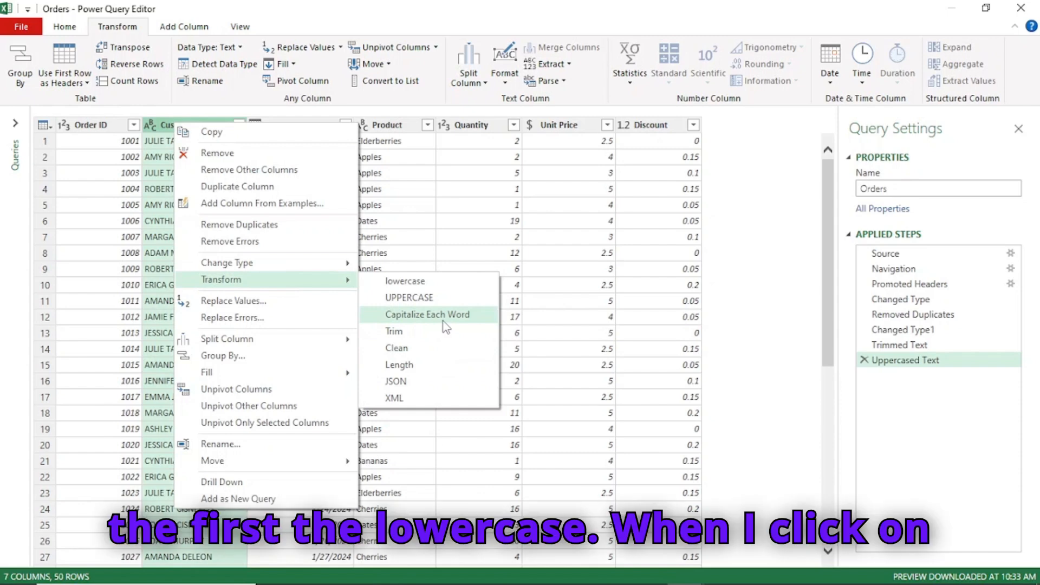
{"action": "left_click", "coordinate": [407, 281]}
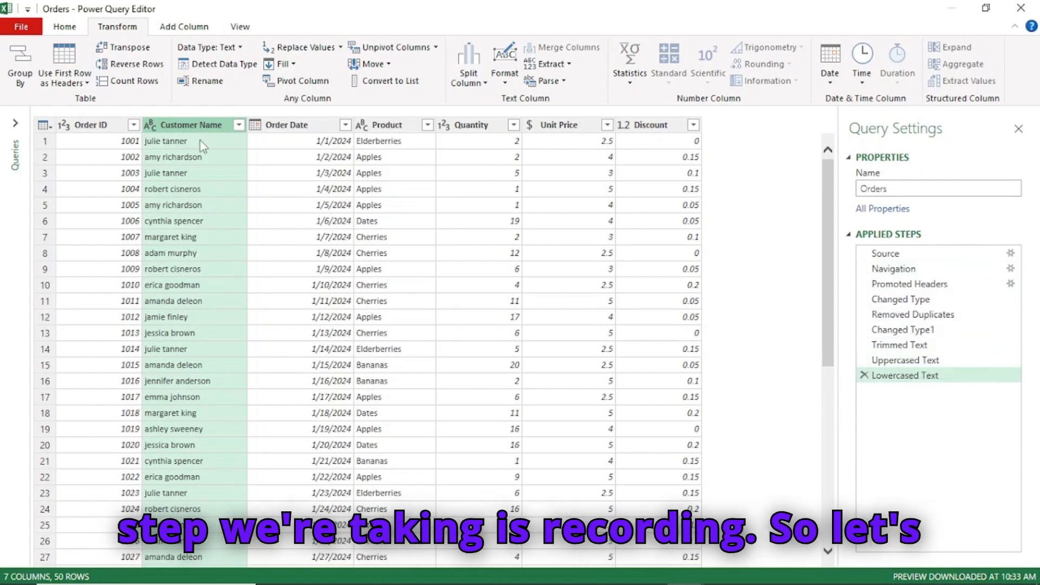
- Capitalize each word in the Customer Name column
{"action": "right_click", "coordinate": [175, 128]}
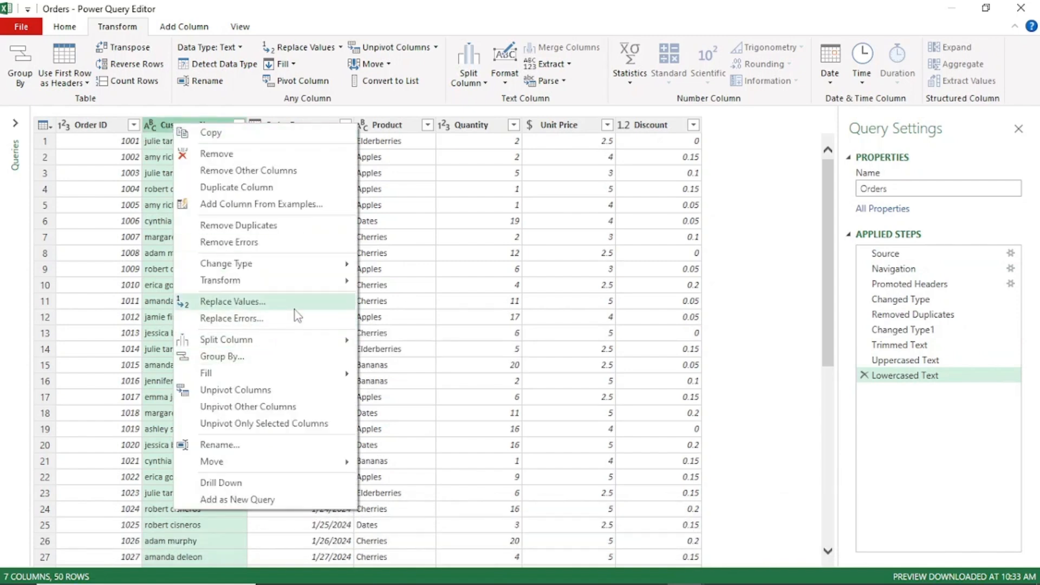
{"action": "mouse_move", "coordinate": [259, 281]}
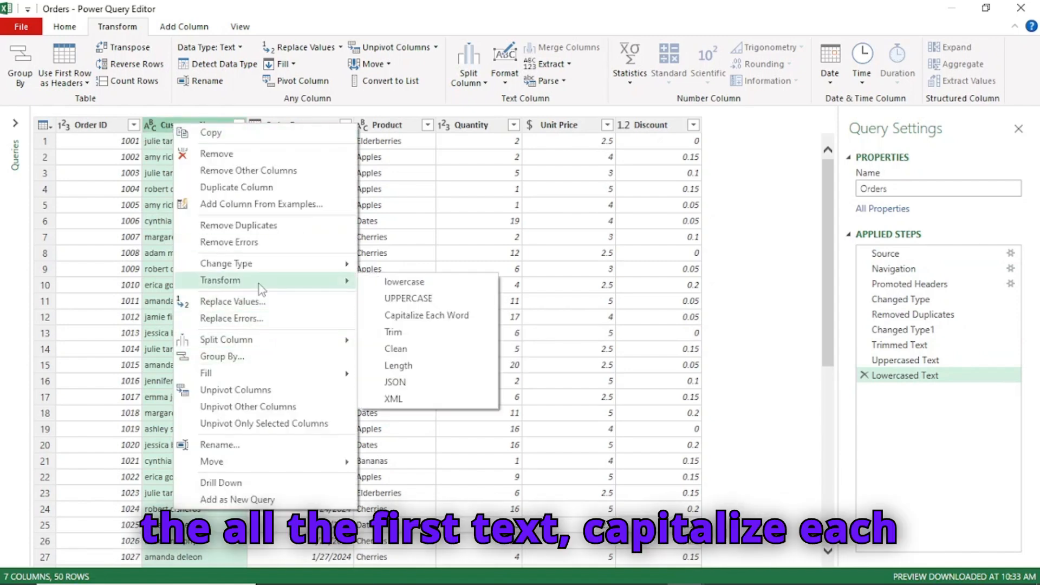
{"action": "left_click", "coordinate": [424, 316]}
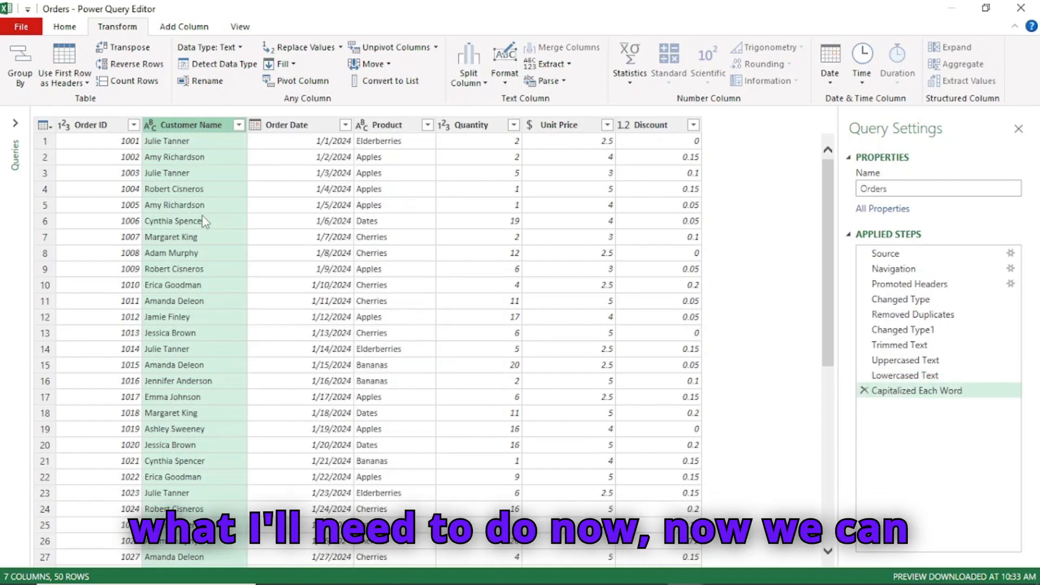
- Split the Customer Name column by the space delimiter at each occurrence of the delimiter
{"action": "right_click", "coordinate": [190, 130]}
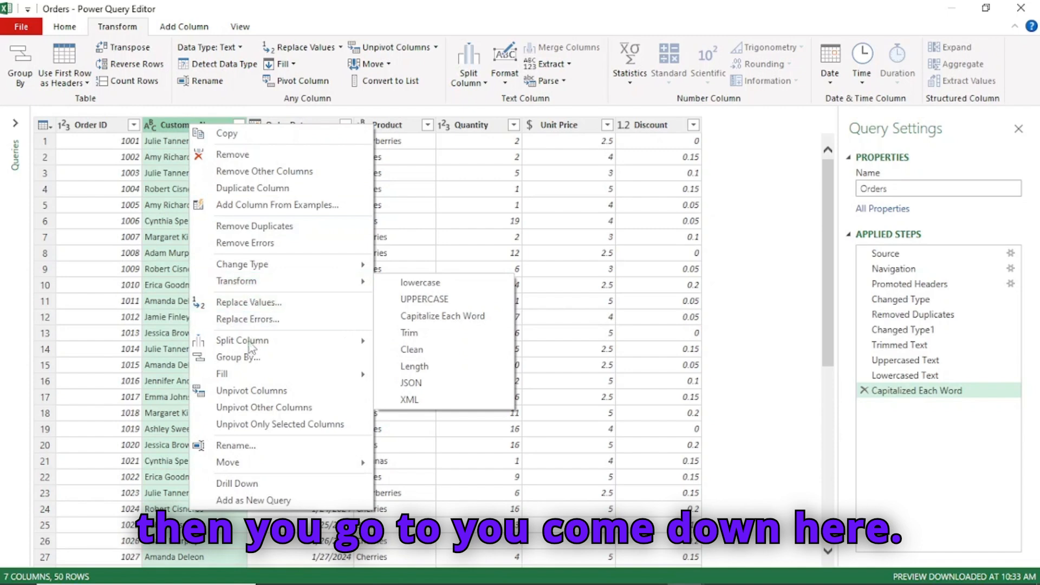
{"action": "mouse_move", "coordinate": [250, 351]}
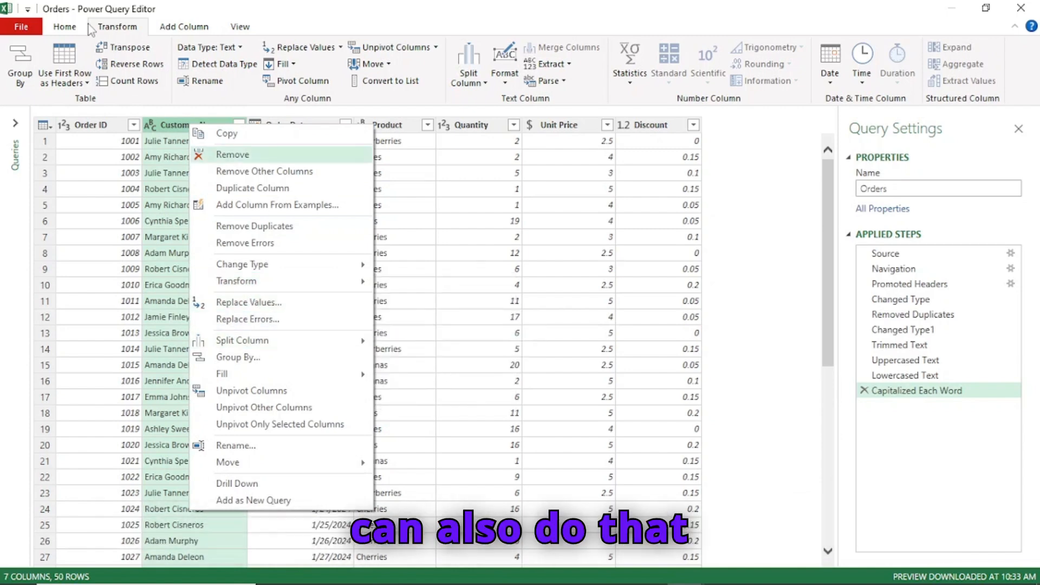
{"action": "left_click", "coordinate": [67, 31]}
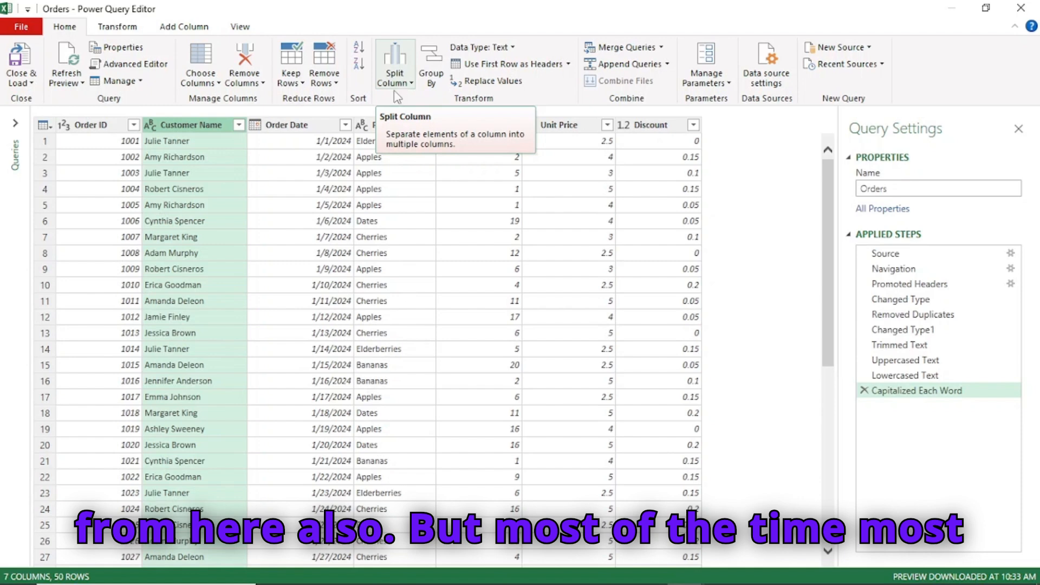
{"action": "right_click", "coordinate": [178, 127]}
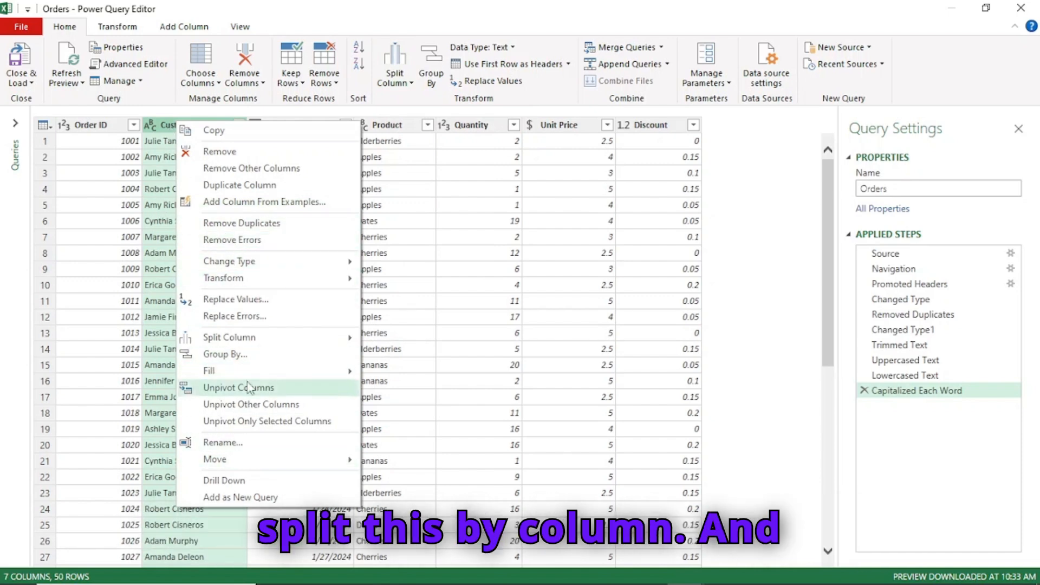
{"action": "mouse_move", "coordinate": [342, 346]}
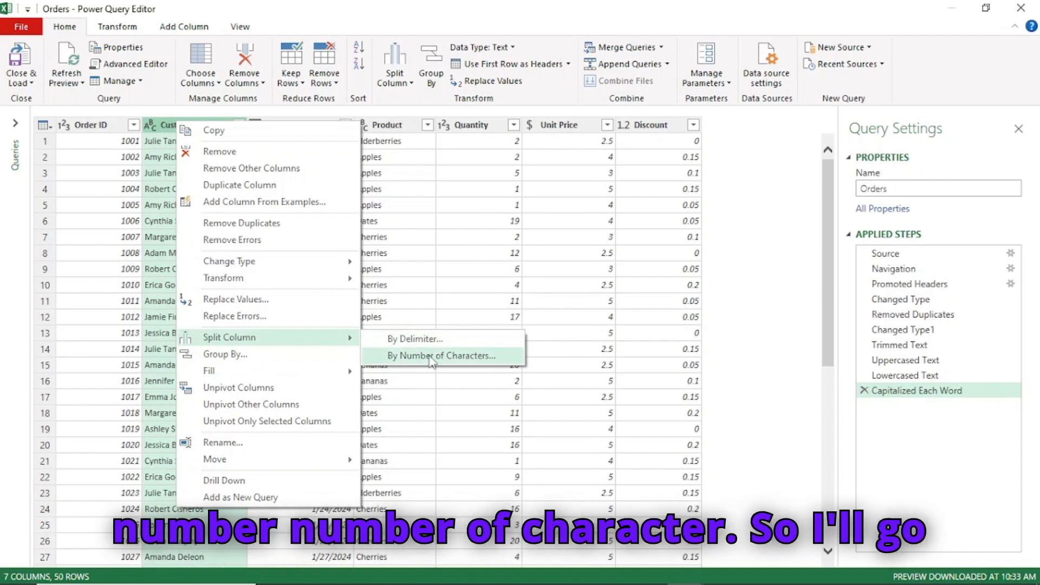
{"action": "left_click", "coordinate": [417, 340]}
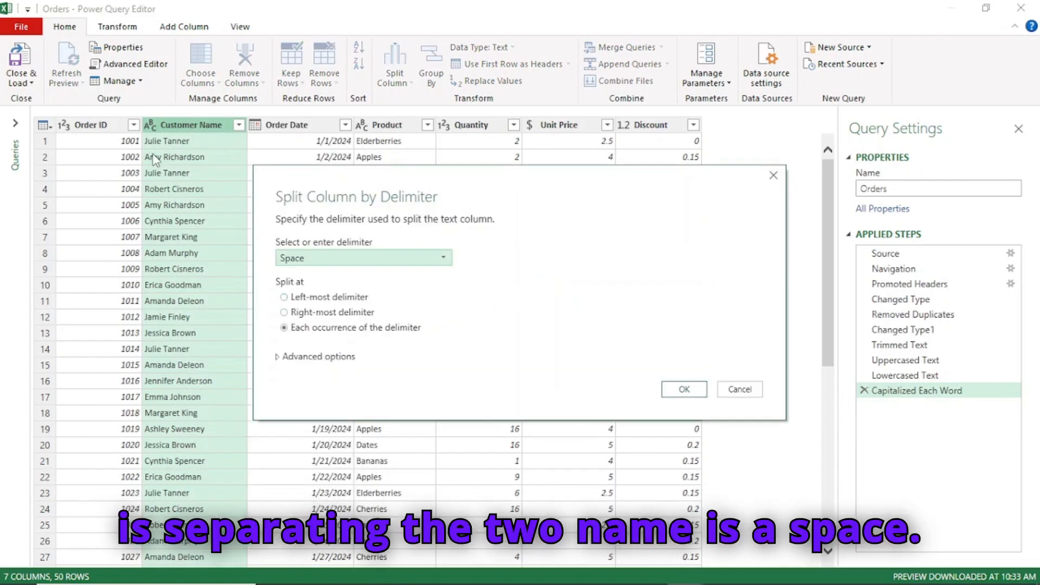
{"action": "left_click", "coordinate": [442, 258]}
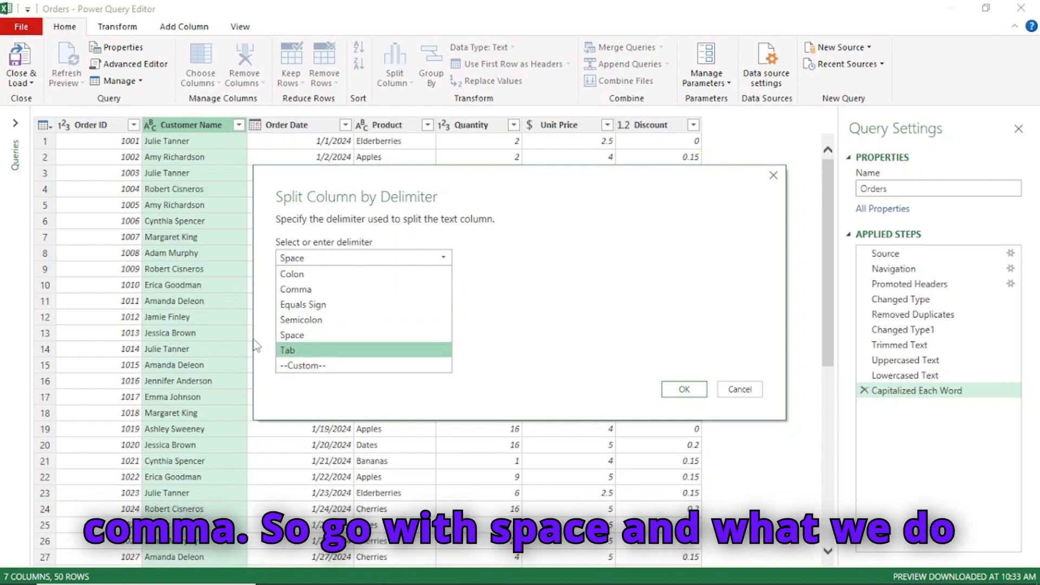
{"action": "left_click", "coordinate": [295, 336]}
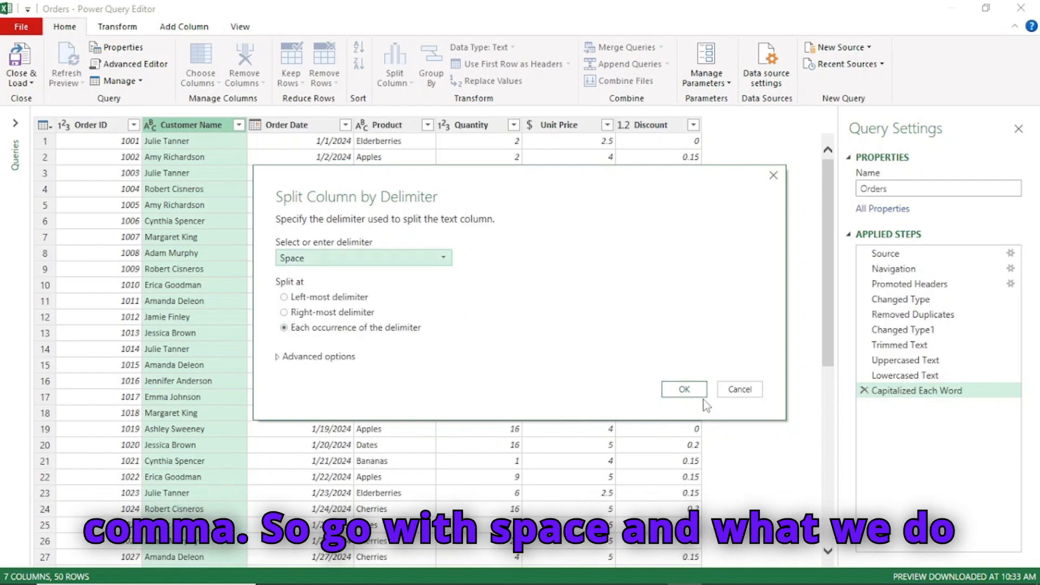
{"action": "left_click", "coordinate": [685, 389]}
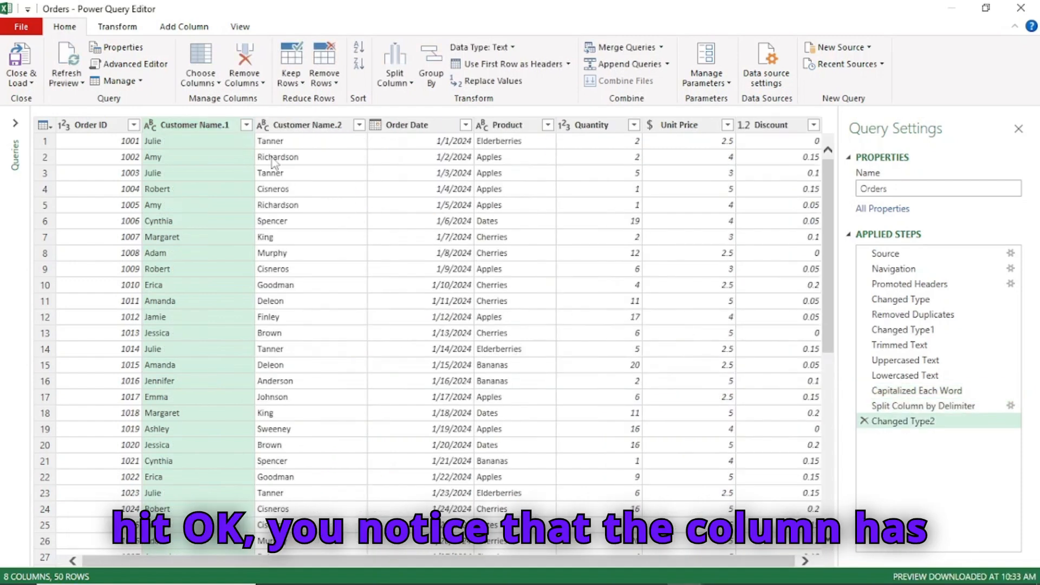
- Rename the split columns Customer Name.1 and Customer Name.2 as First Name and Last Name
{"action": "double_click", "coordinate": [196, 126]}
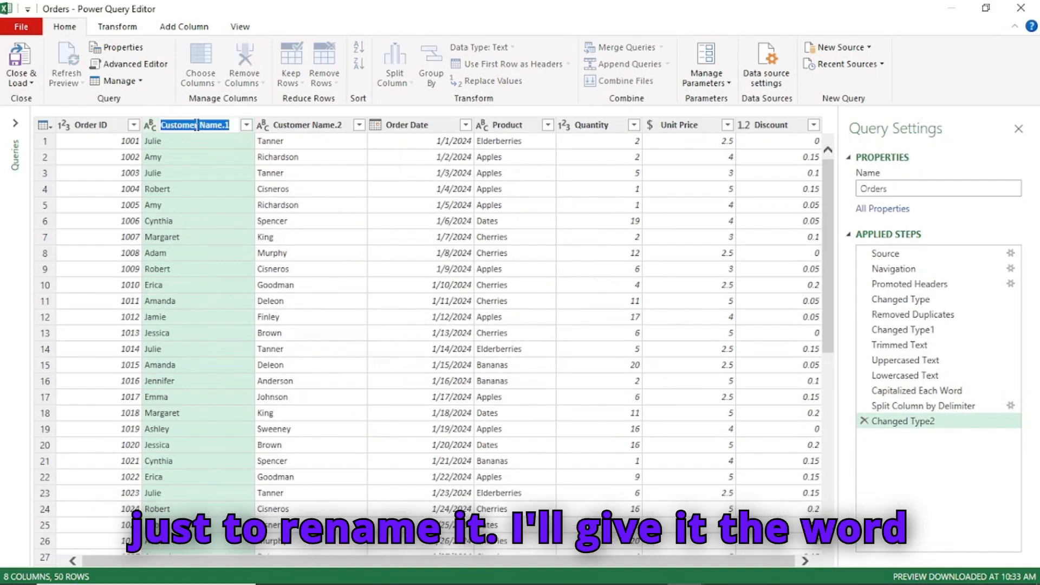
{"action": "type", "text": "First Anme"}
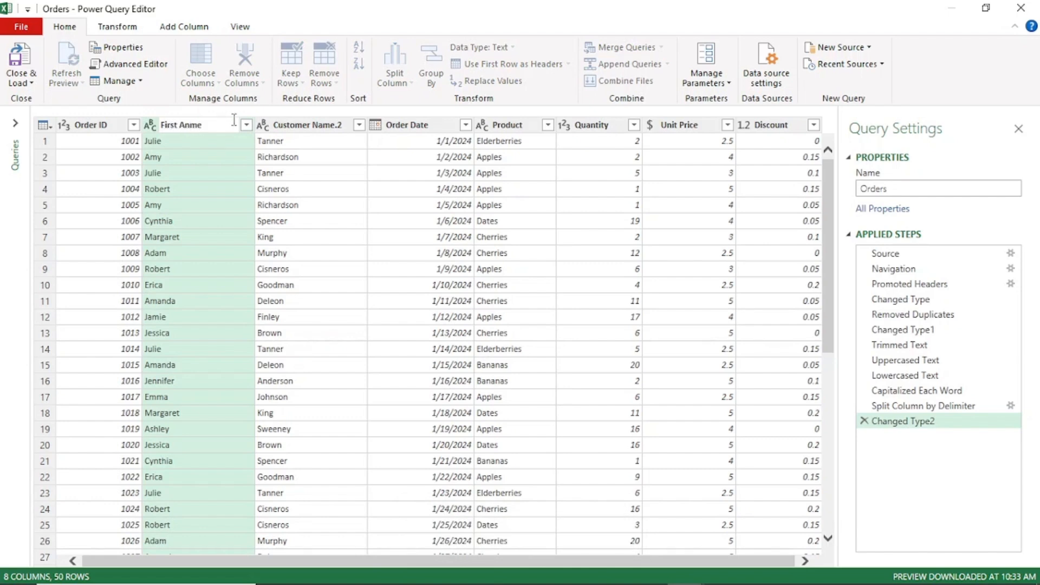
{"action": "key", "text": "BackSpace"}
{"action": "key", "text": "BackSpace"}
{"action": "left_click", "coordinate": [305, 133]}
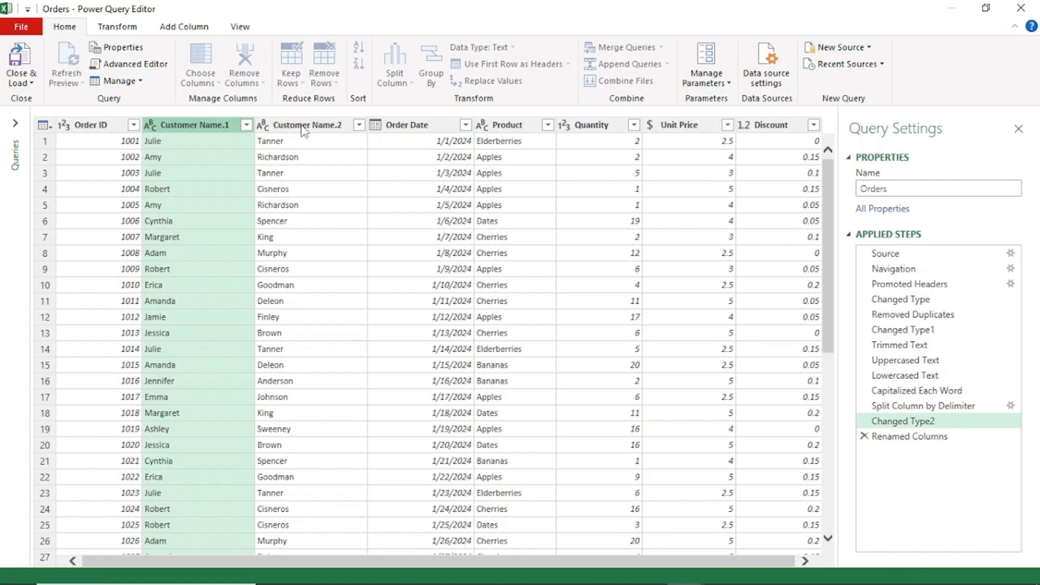
{"action": "double_click", "coordinate": [305, 124]}
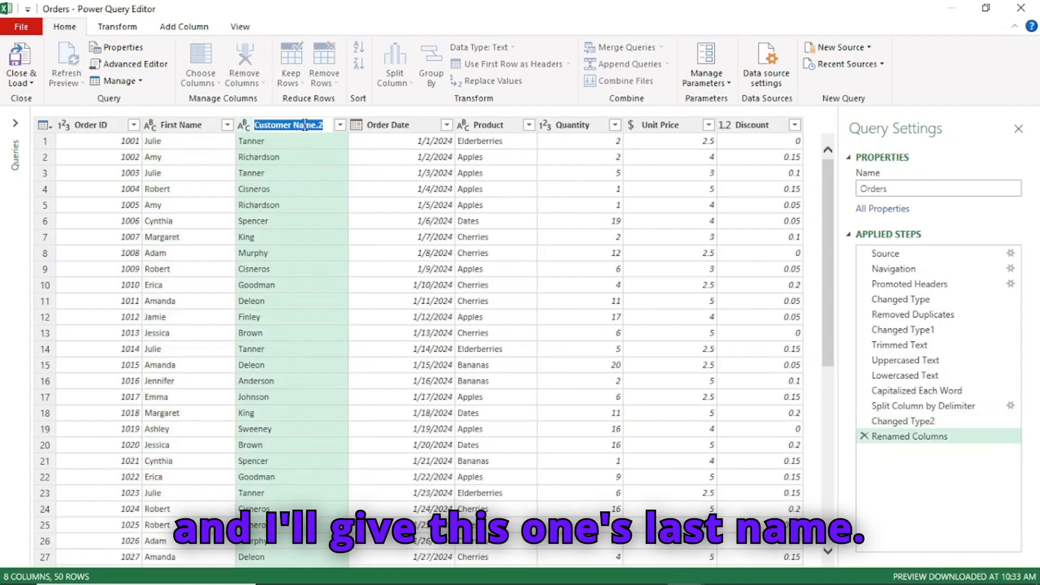
{"action": "type", "text": "Last Name"}
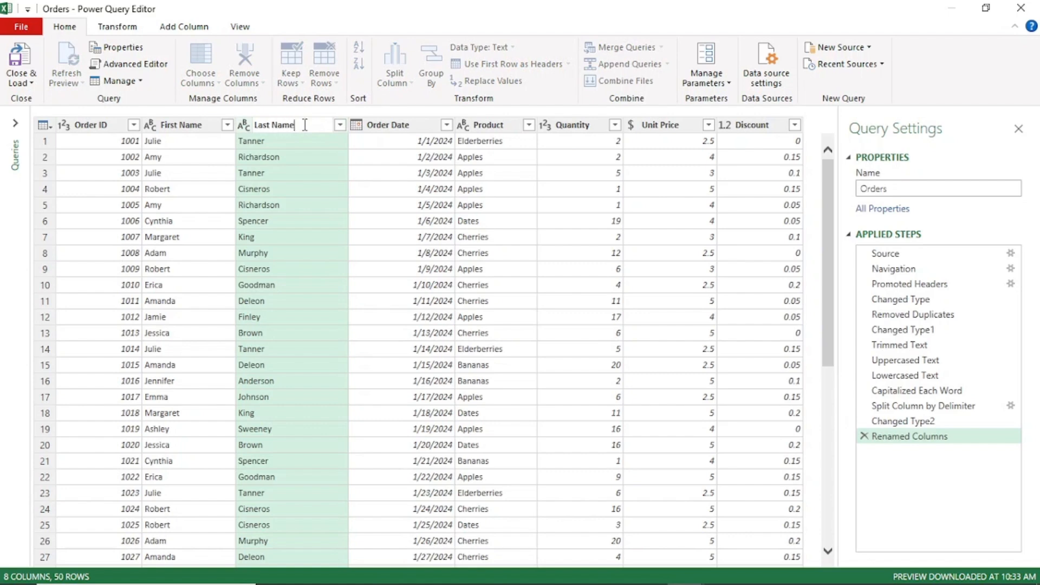
{"action": "key", "text": "Return"}
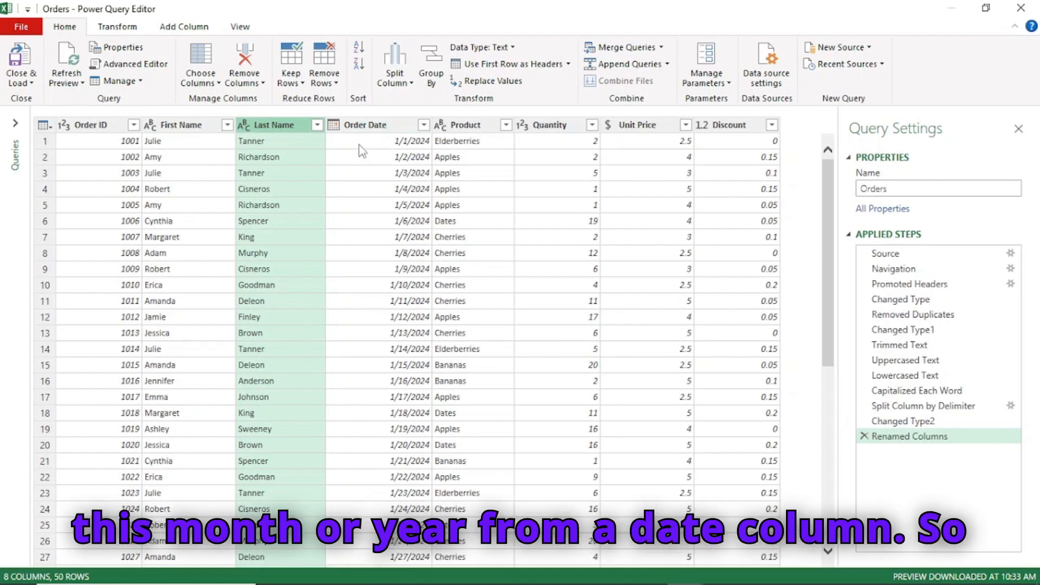
- Try transforming the Order Date column in place to its year, and delete that applied step
{"action": "left_click", "coordinate": [386, 129]}
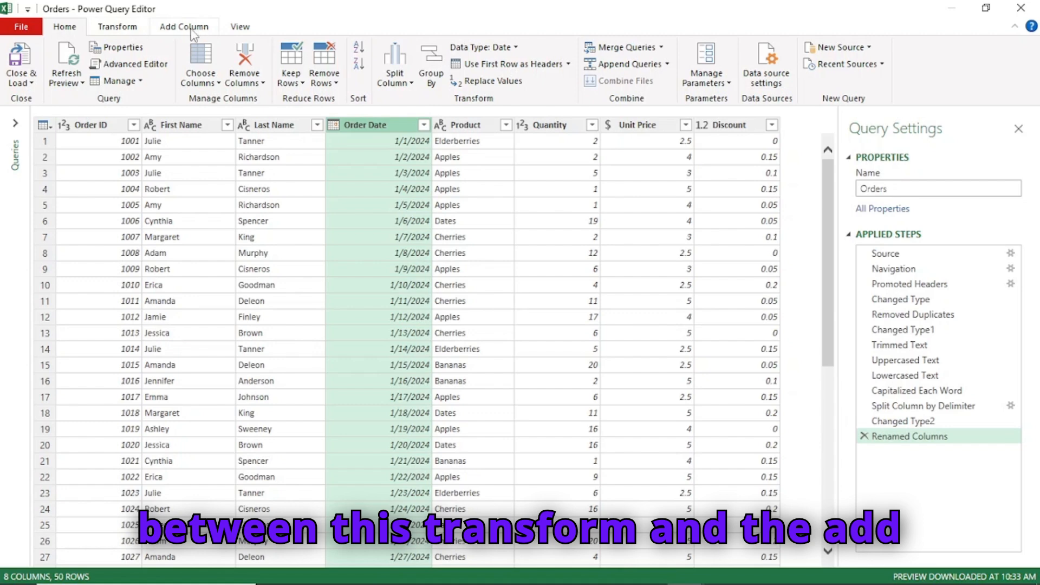
{"action": "left_click", "coordinate": [128, 30]}
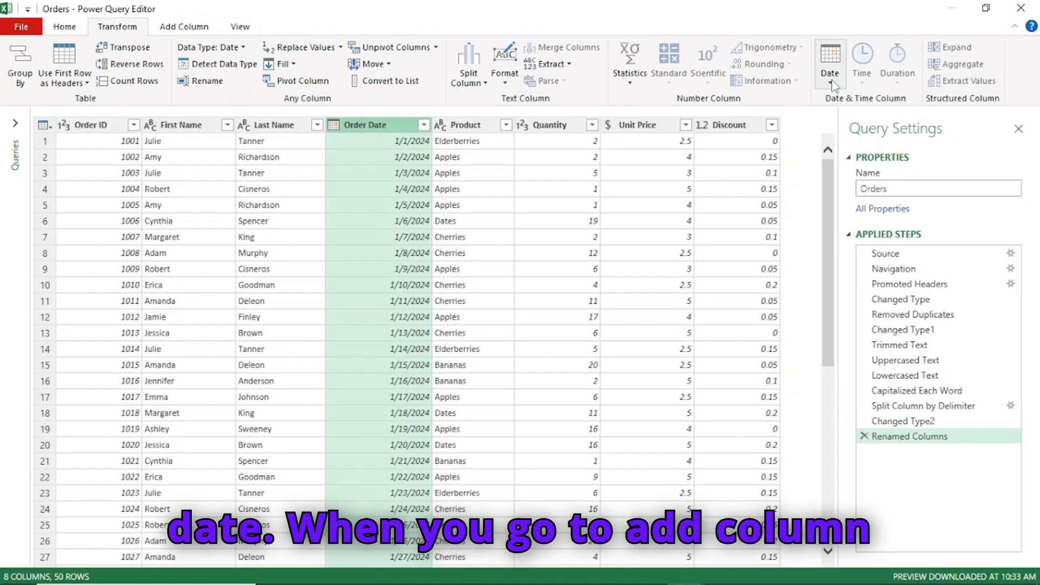
{"action": "left_click", "coordinate": [198, 26]}
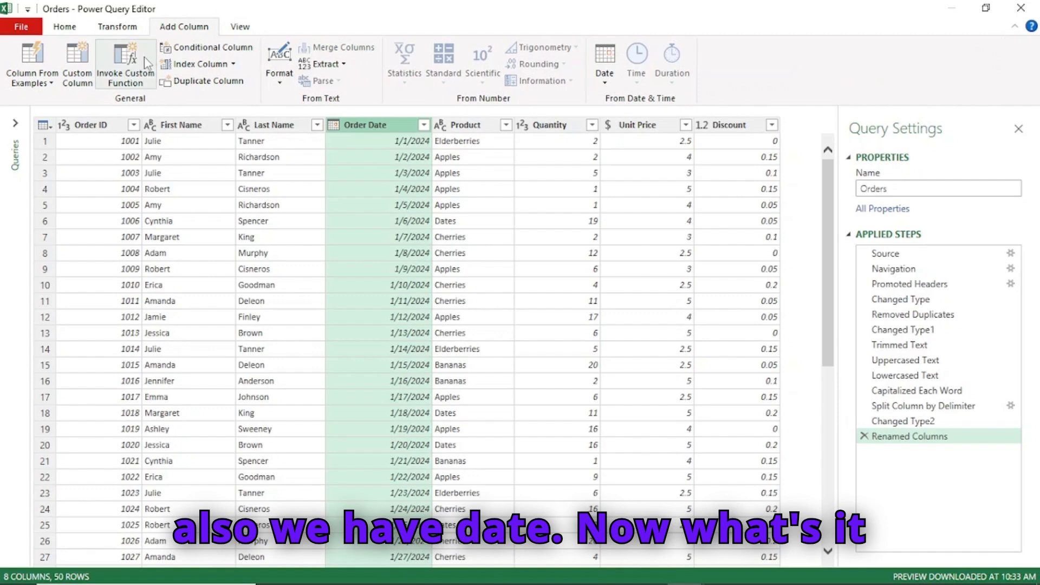
{"action": "left_click", "coordinate": [130, 30]}
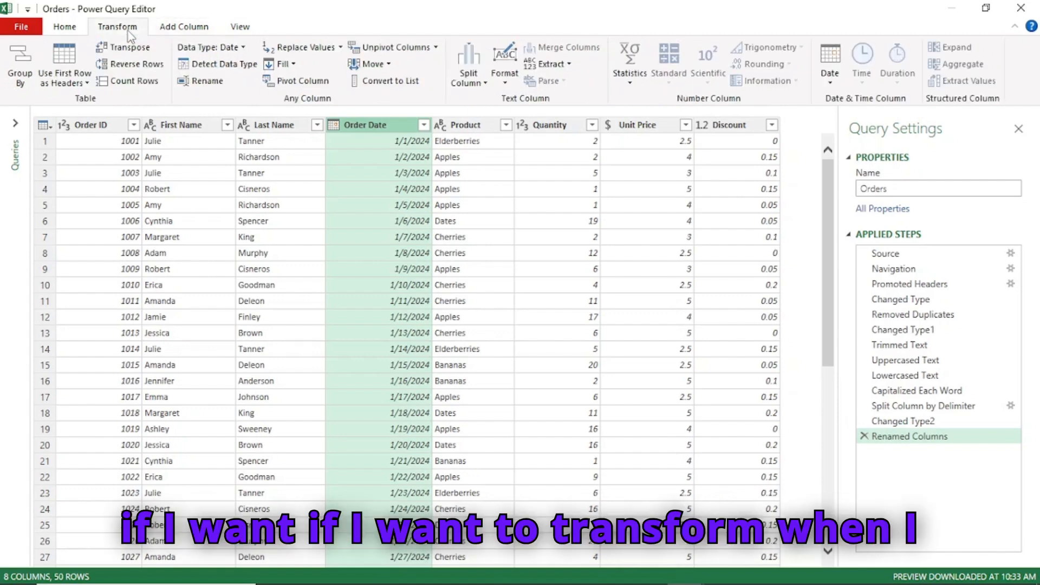
{"action": "left_click", "coordinate": [830, 81]}
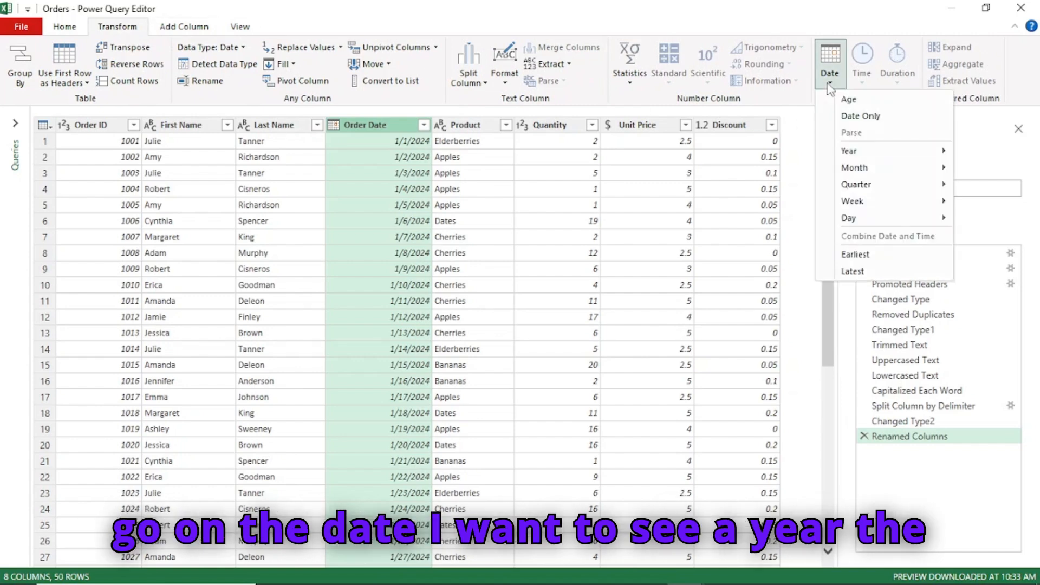
{"action": "mouse_move", "coordinate": [921, 154]}
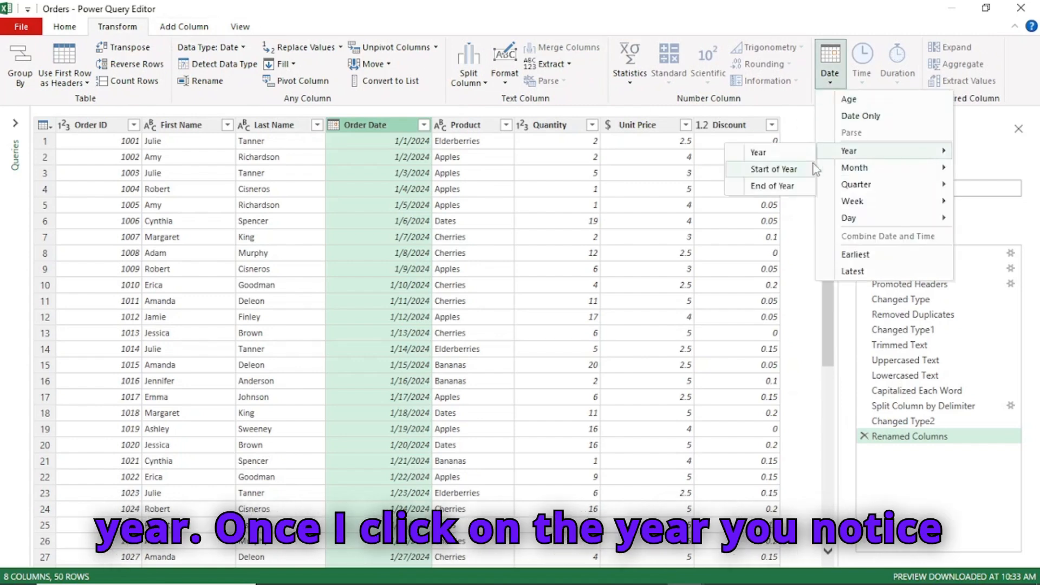
{"action": "left_click", "coordinate": [779, 152]}
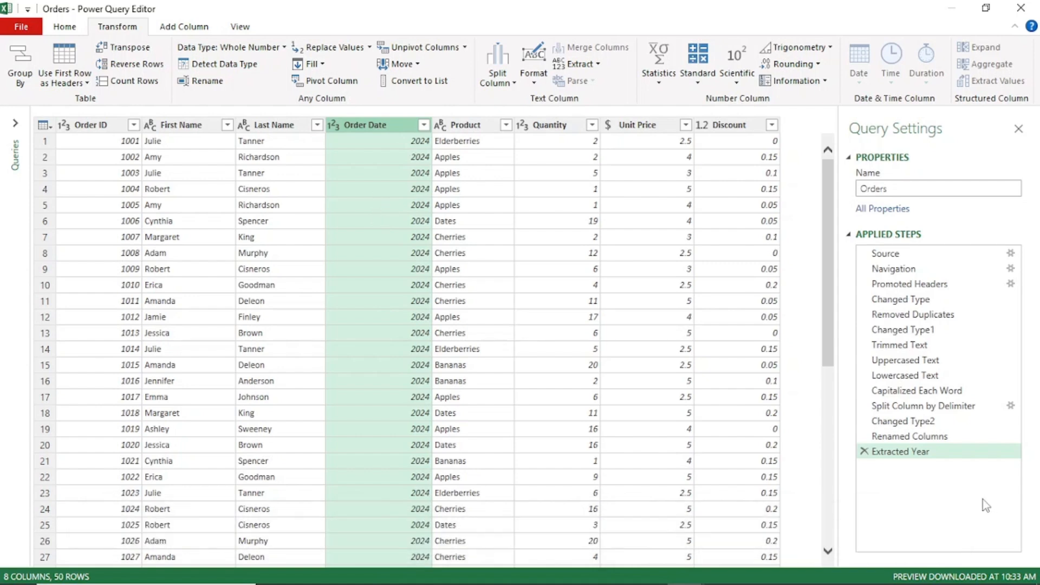
{"action": "left_click", "coordinate": [864, 452]}
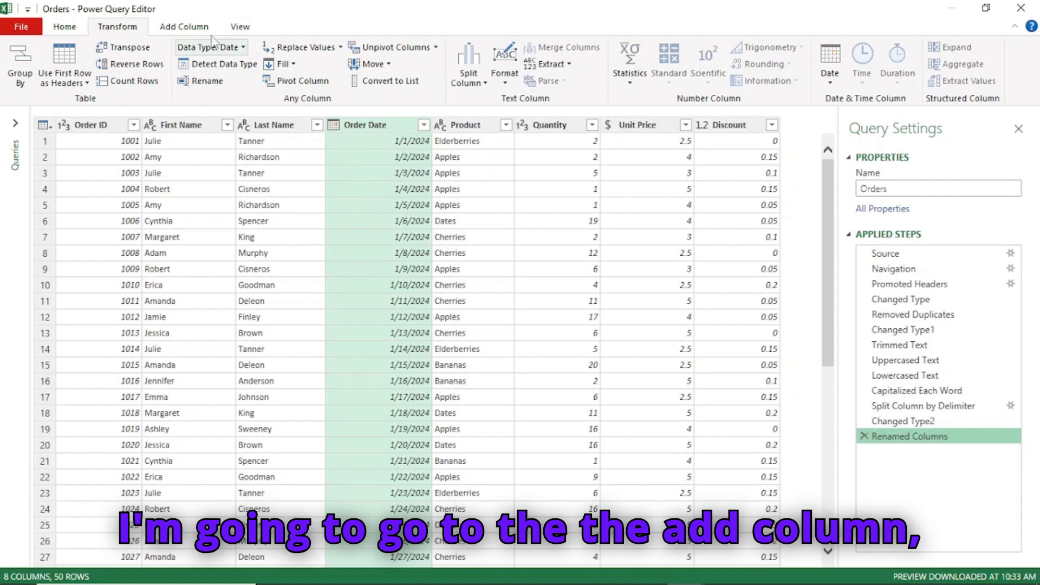
- Add a new column with the year extracted from the Order Date column
{"action": "left_click", "coordinate": [186, 26]}
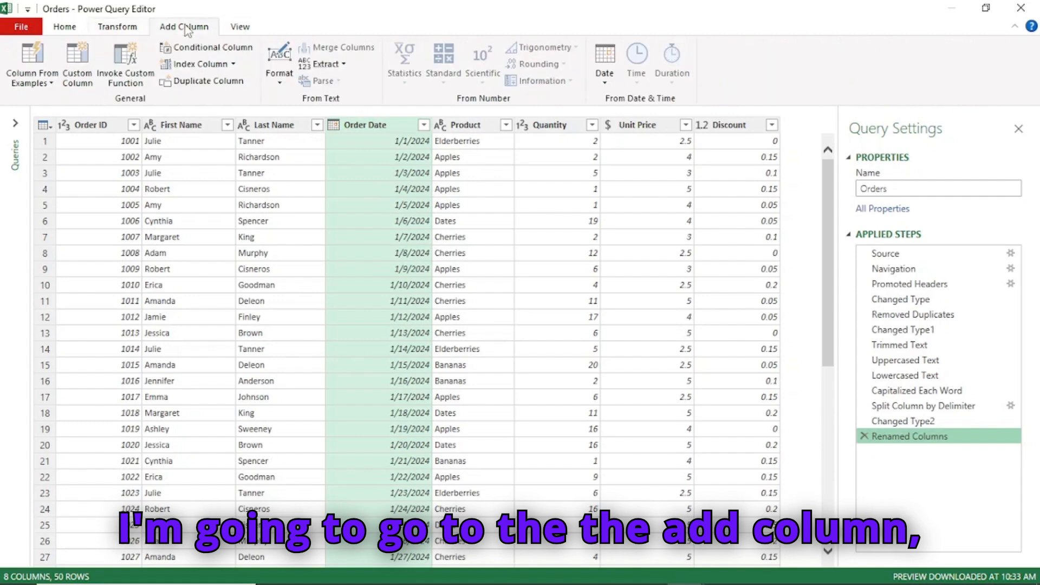
{"action": "left_click", "coordinate": [605, 76]}
{"action": "mouse_move", "coordinate": [671, 151]}
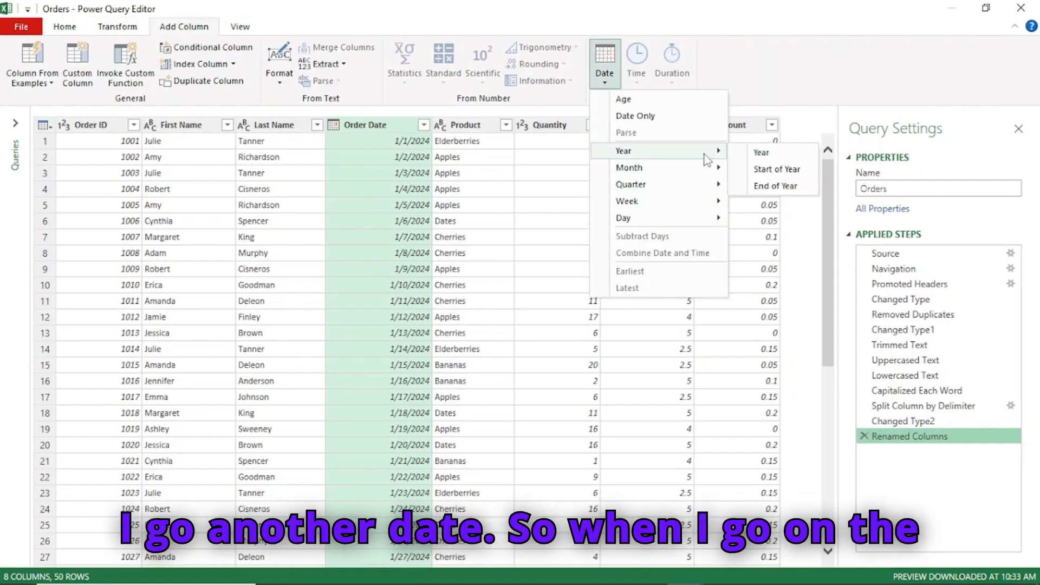
{"action": "left_click", "coordinate": [756, 152]}
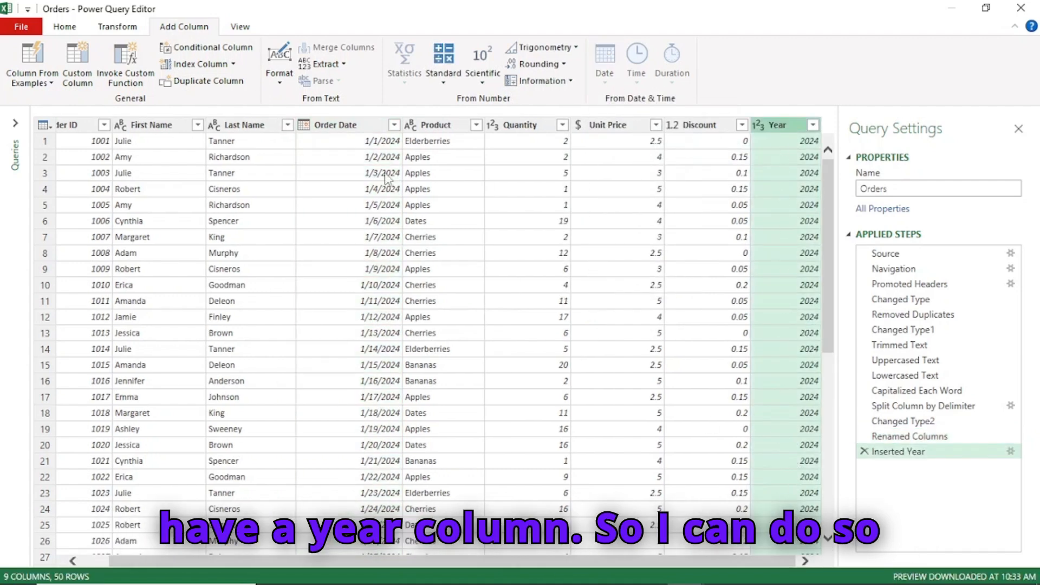
- Add a new column with the name of the month taken from the Order Date column
{"action": "left_click", "coordinate": [355, 124]}
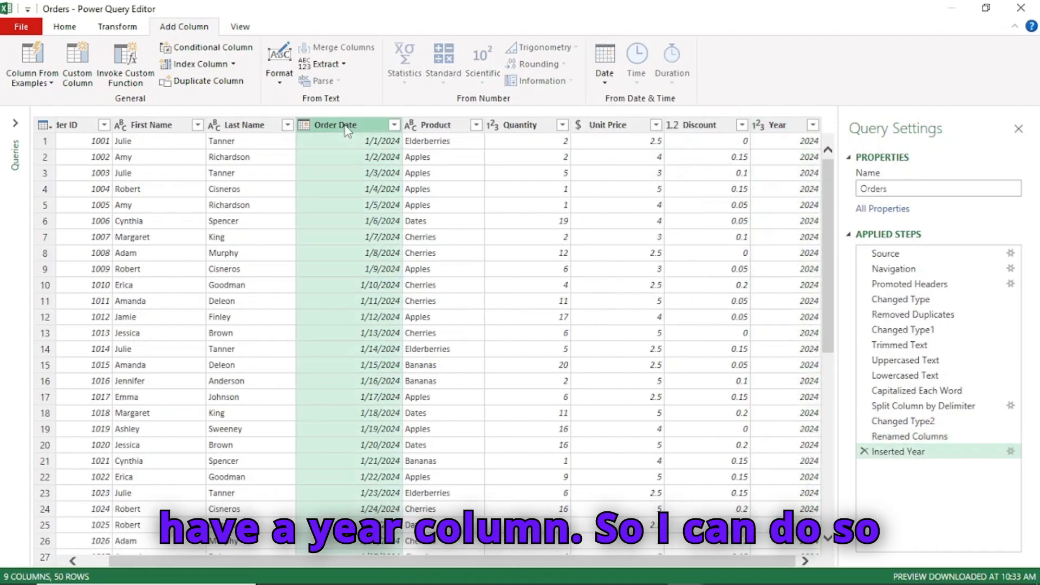
{"action": "left_click", "coordinate": [605, 76]}
{"action": "mouse_move", "coordinate": [705, 174]}
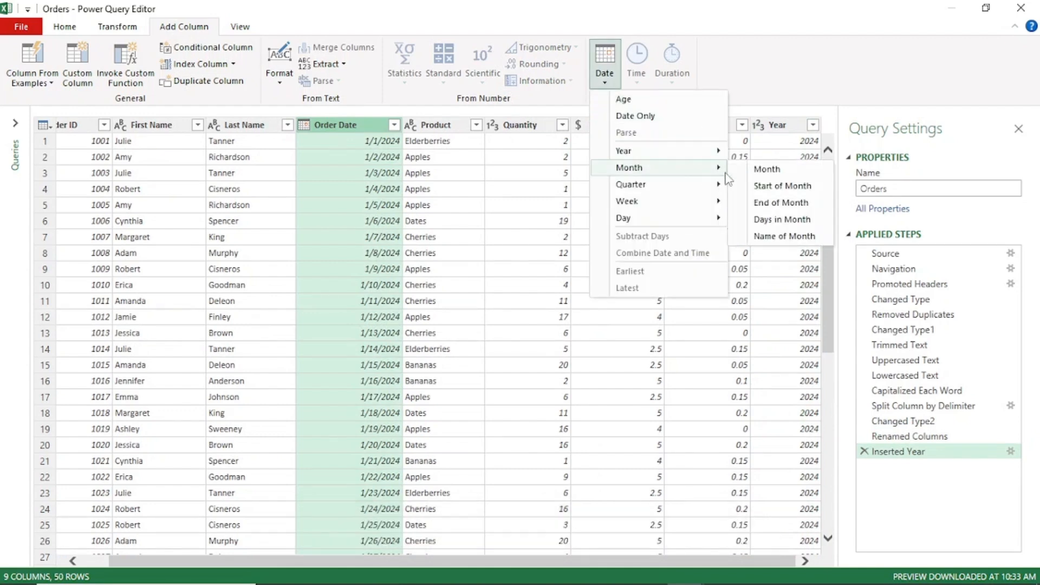
{"action": "left_click", "coordinate": [803, 236]}
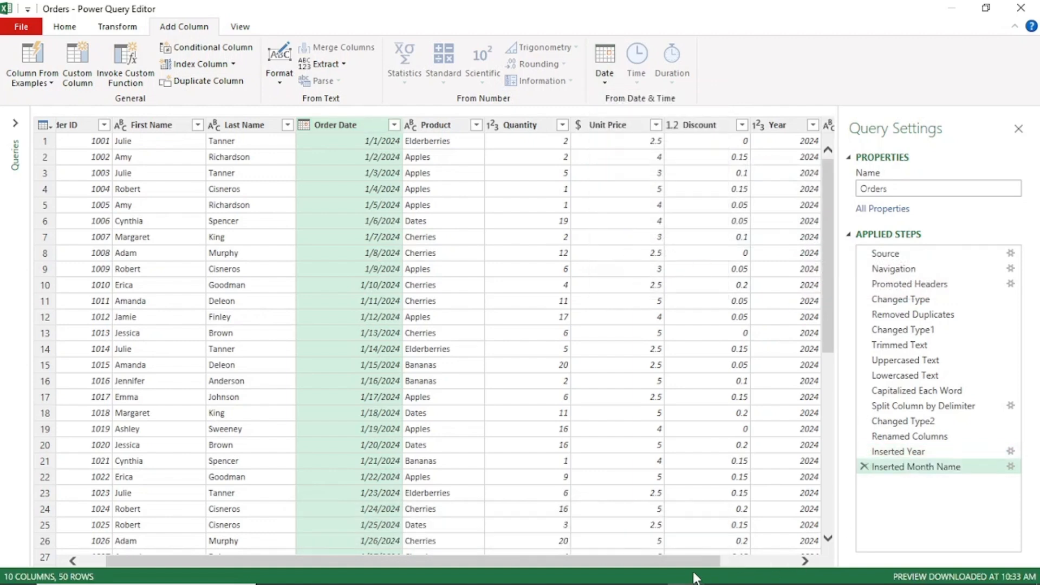
{"action": "left_click_drag", "start_coordinate": [704, 560], "coordinate": [784, 559]}
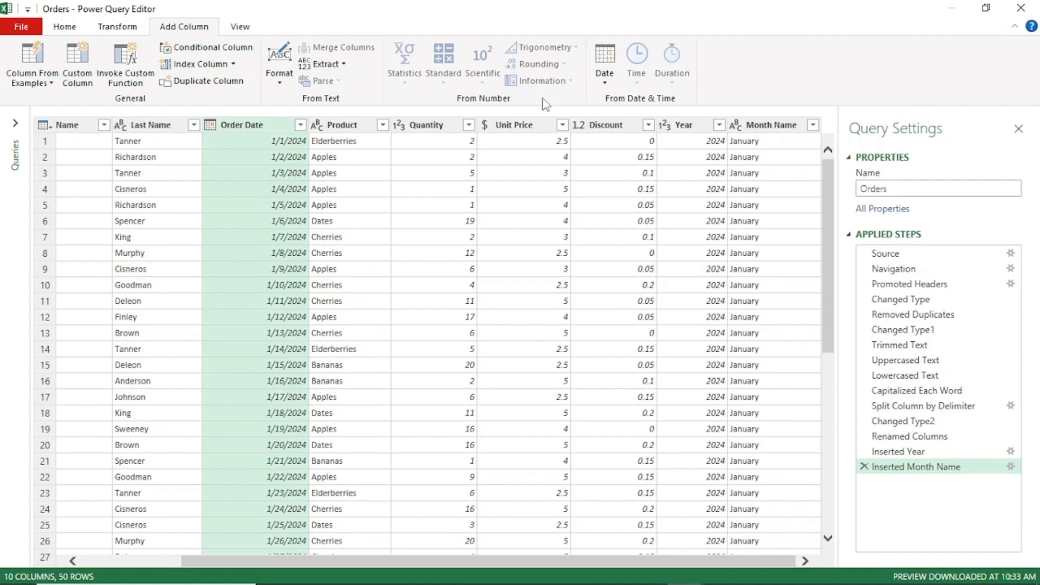
- Add a new column with the name of the day taken from the Order Date column
{"action": "left_click", "coordinate": [605, 82]}
{"action": "mouse_move", "coordinate": [666, 217]}
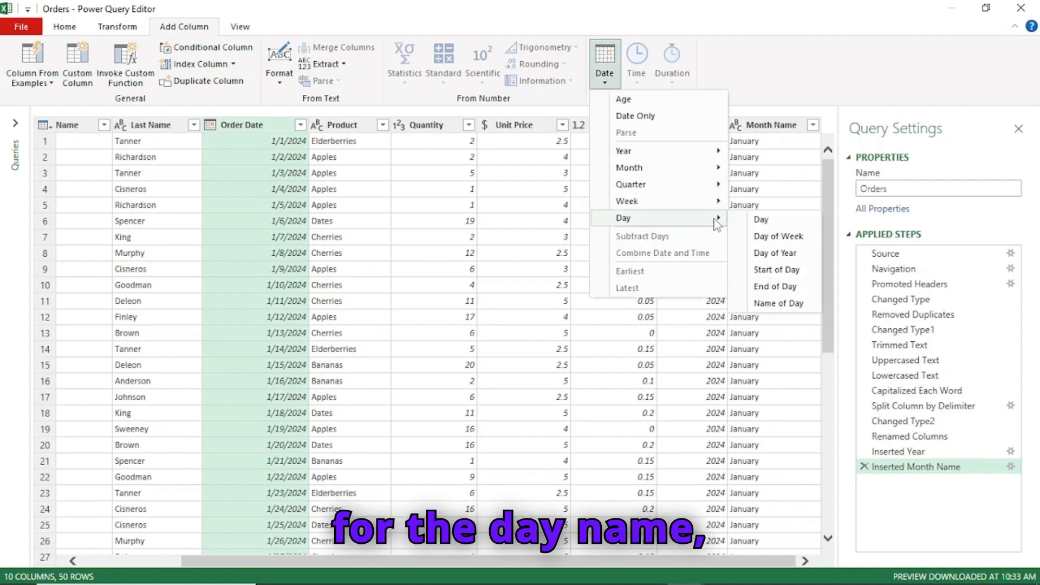
{"action": "left_click", "coordinate": [790, 304]}
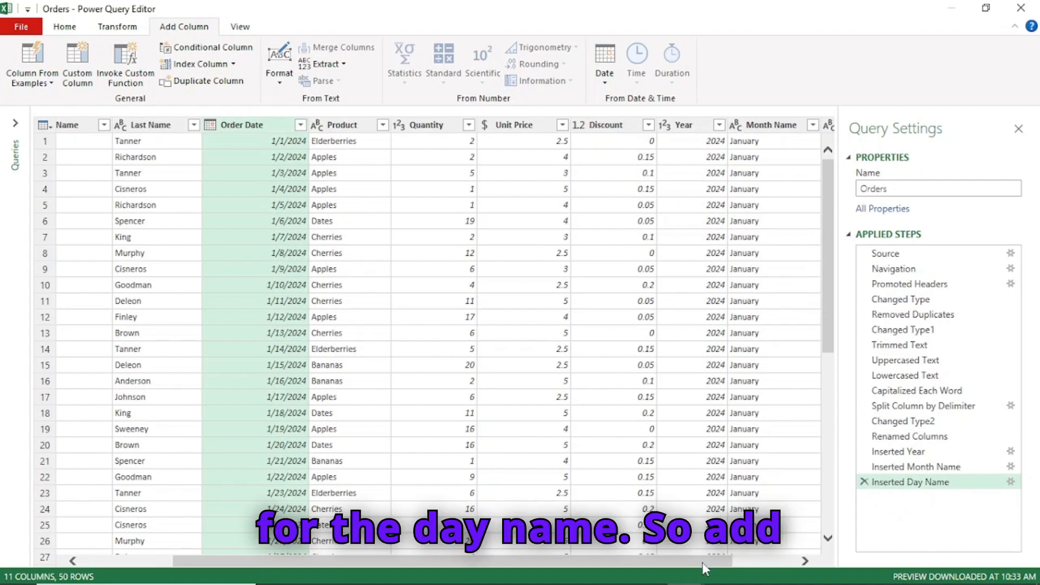
{"action": "left_click_drag", "start_coordinate": [702, 563], "coordinate": [822, 553]}
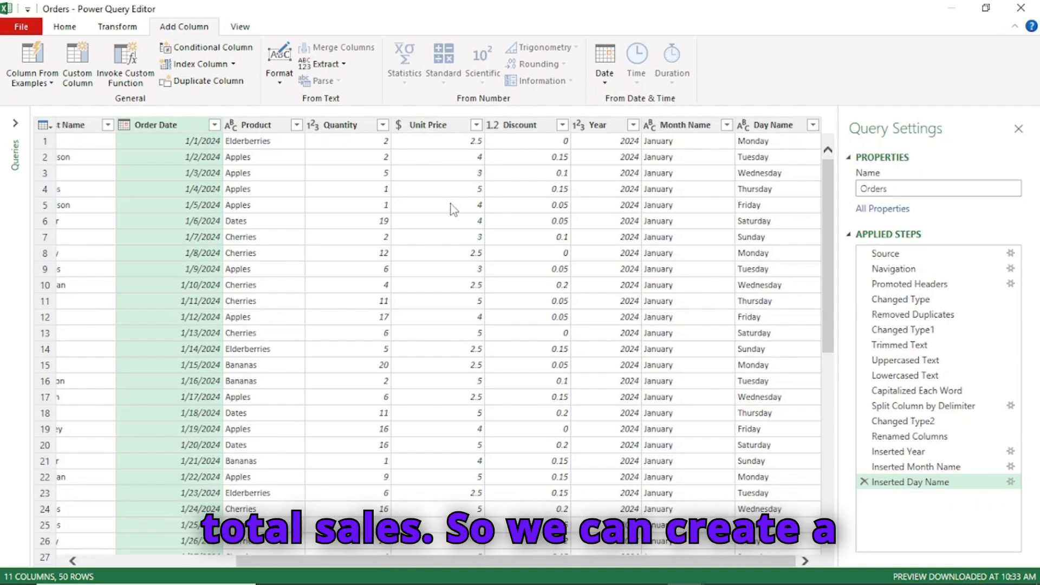
- Add a new column that multiplies the Quantity column by the Unit Price column
{"action": "left_click", "coordinate": [342, 129]}
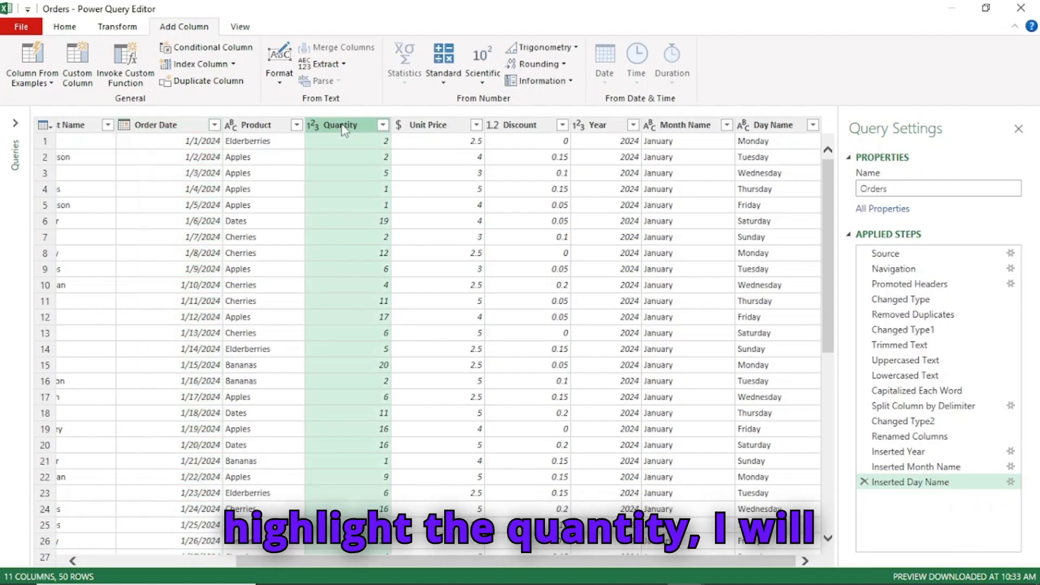
{"action": "left_click", "coordinate": [435, 130], "text": "ctrl"}
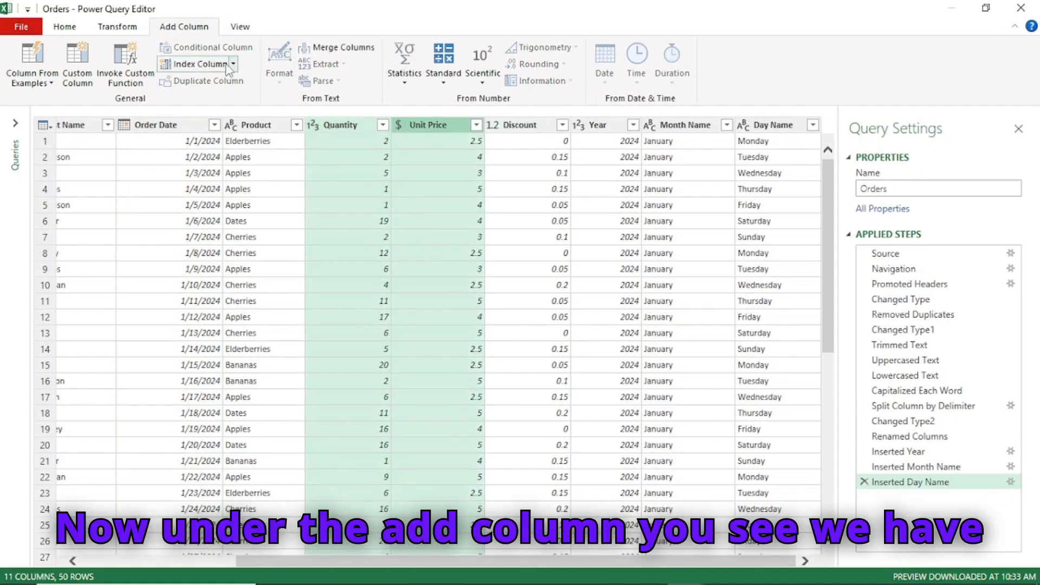
{"action": "left_click", "coordinate": [444, 84]}
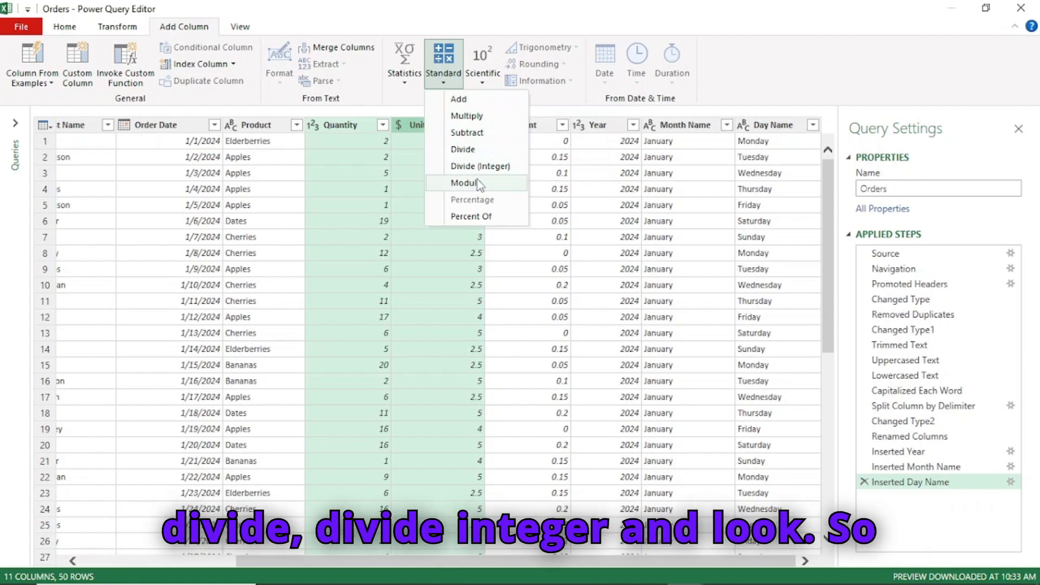
{"action": "left_click", "coordinate": [479, 119]}
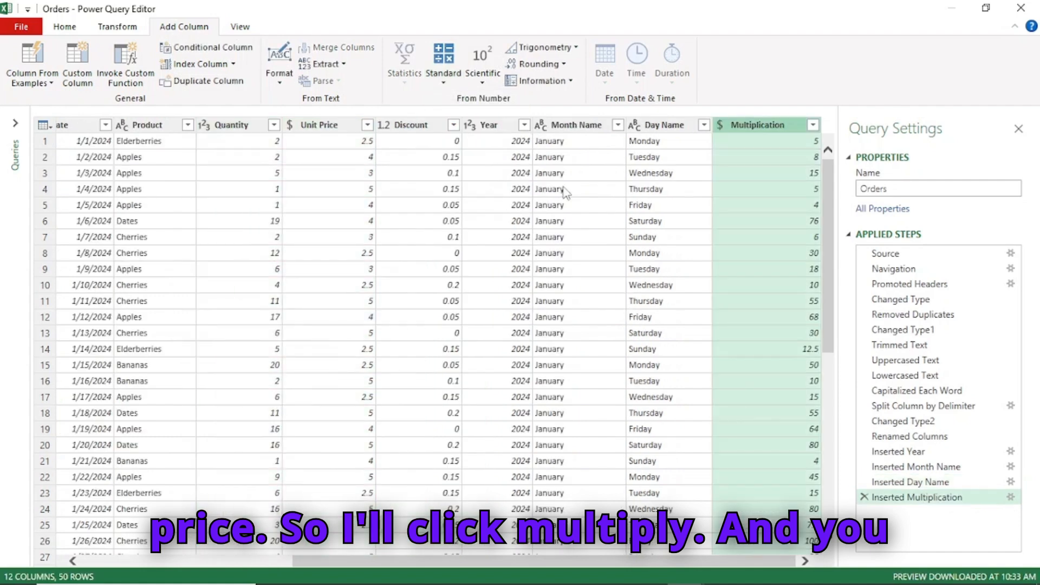
- Rename the new multiplication column as Total Sales
{"action": "double_click", "coordinate": [763, 125]}
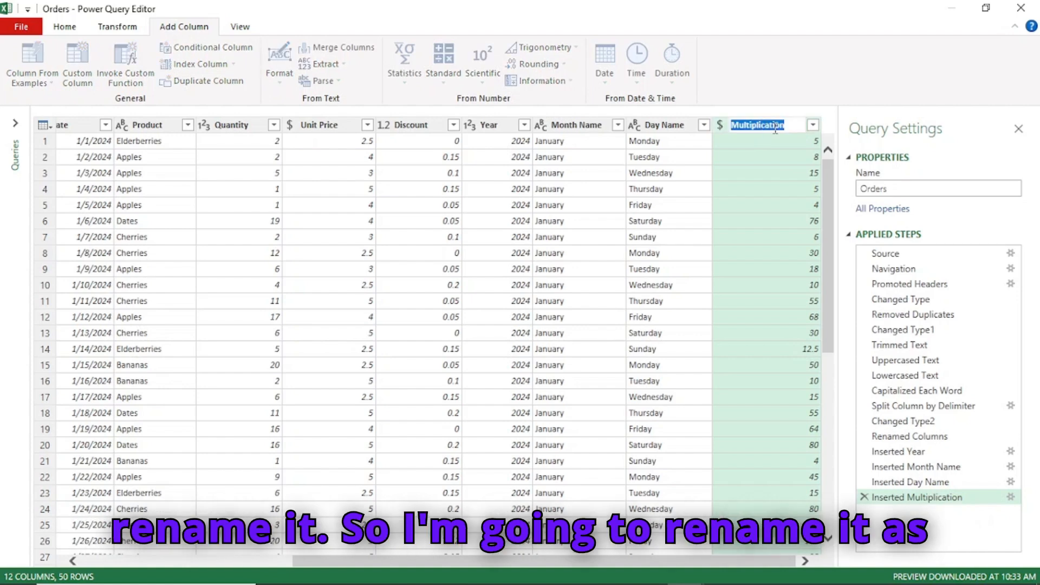
{"action": "type", "text": "Tot"}
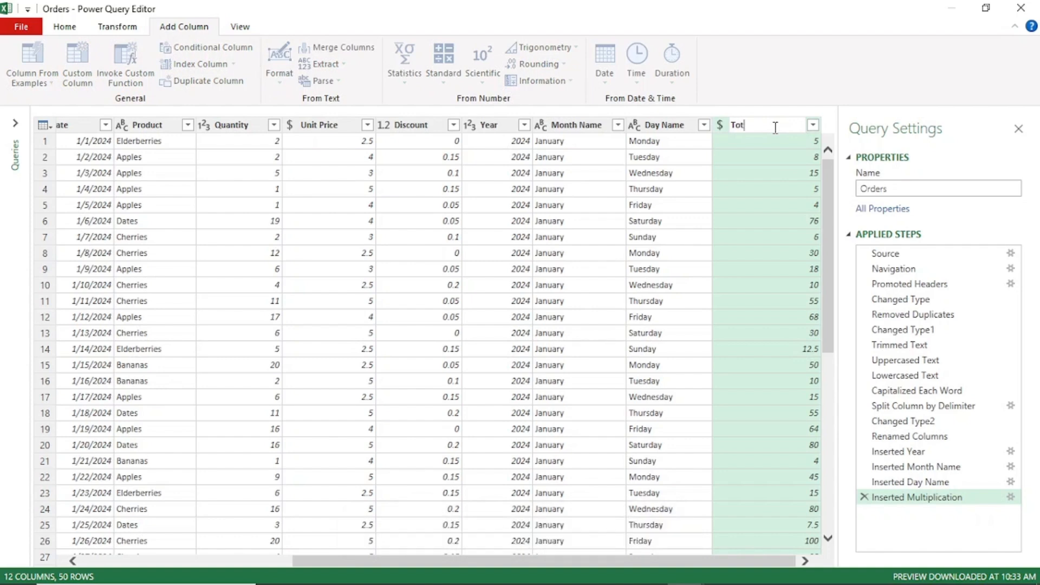
{"action": "type", "text": "al Sales"}
{"action": "key", "text": "Return"}
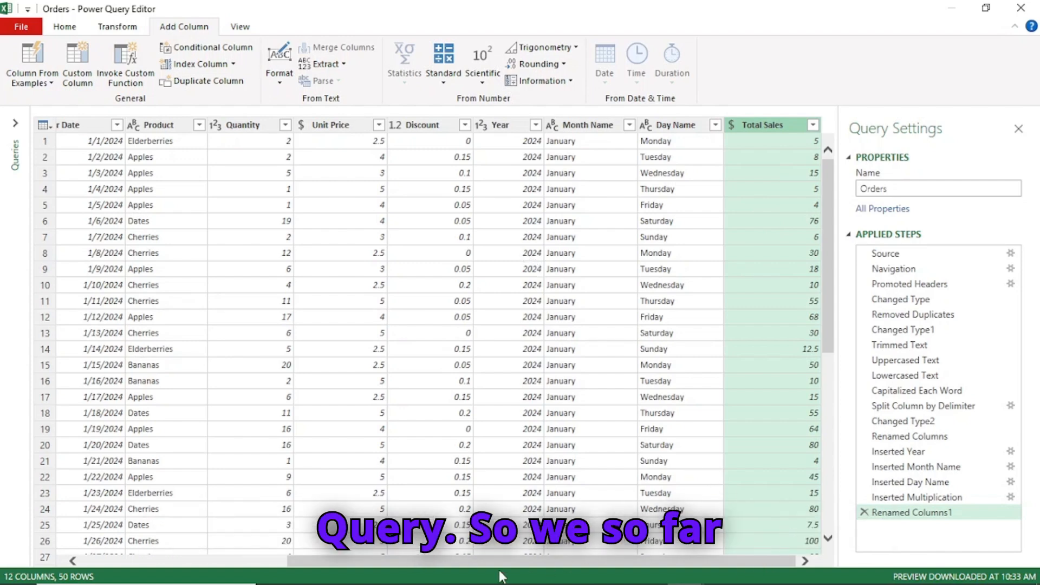
- Try removing the Product column from the Orders query, and delete that applied step
{"action": "left_click_drag", "start_coordinate": [557, 564], "coordinate": [351, 561]}
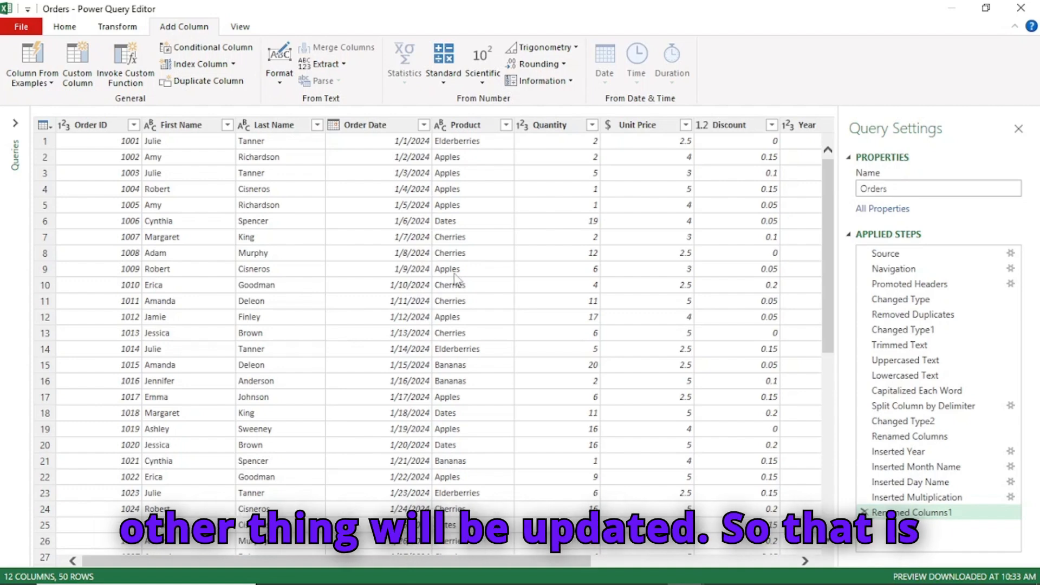
{"action": "left_click", "coordinate": [63, 32]}
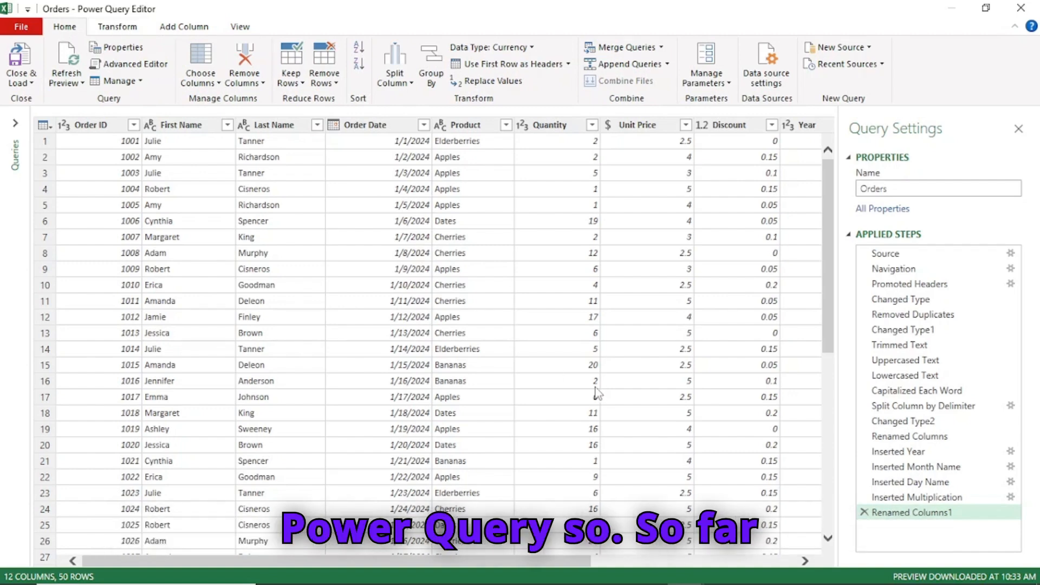
{"action": "left_click_drag", "start_coordinate": [583, 557], "coordinate": [505, 548]}
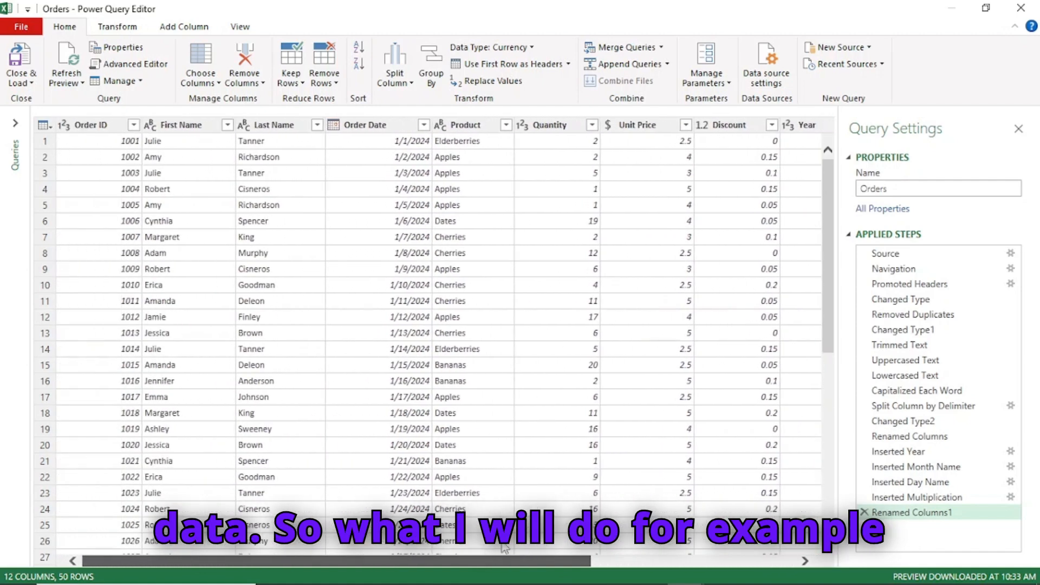
{"action": "left_click", "coordinate": [467, 126]}
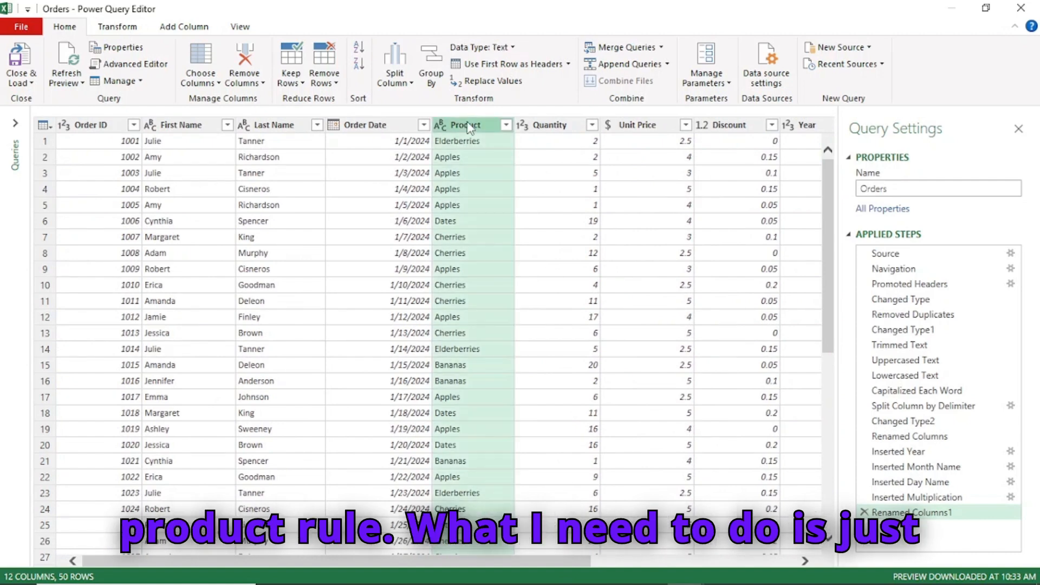
{"action": "right_click", "coordinate": [469, 127]}
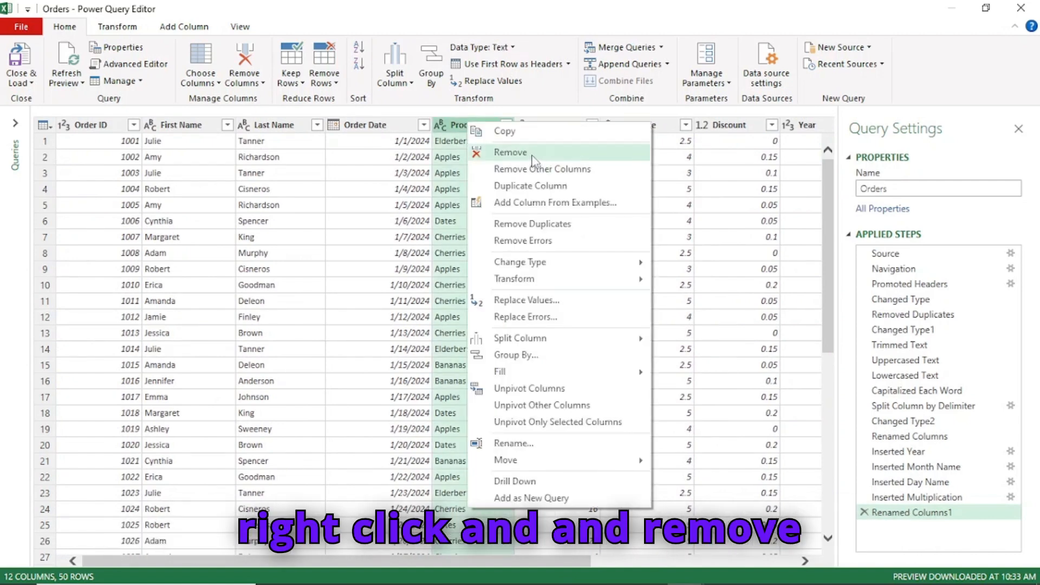
{"action": "left_click", "coordinate": [510, 153]}
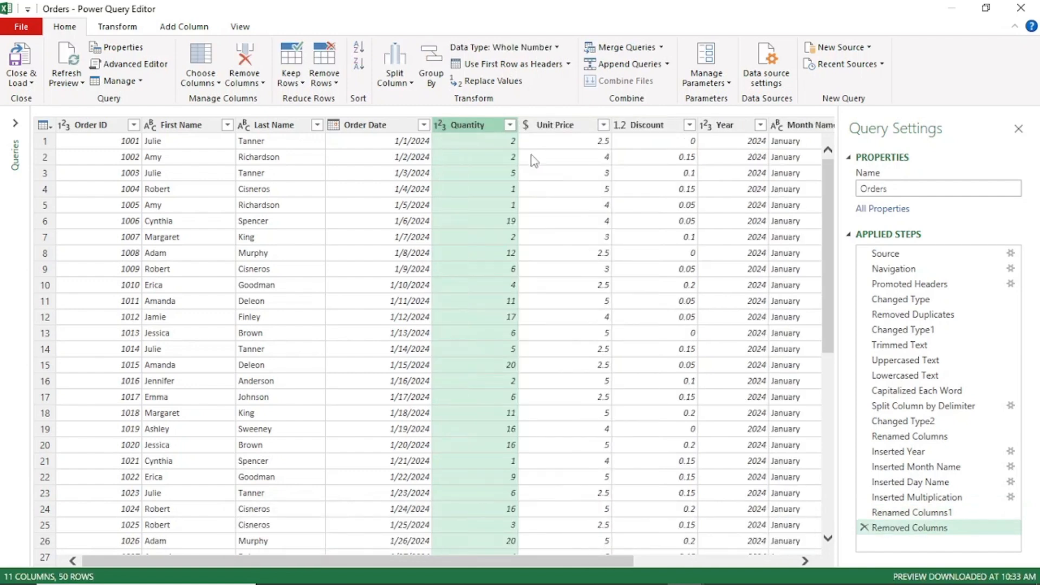
{"action": "left_click", "coordinate": [865, 527]}
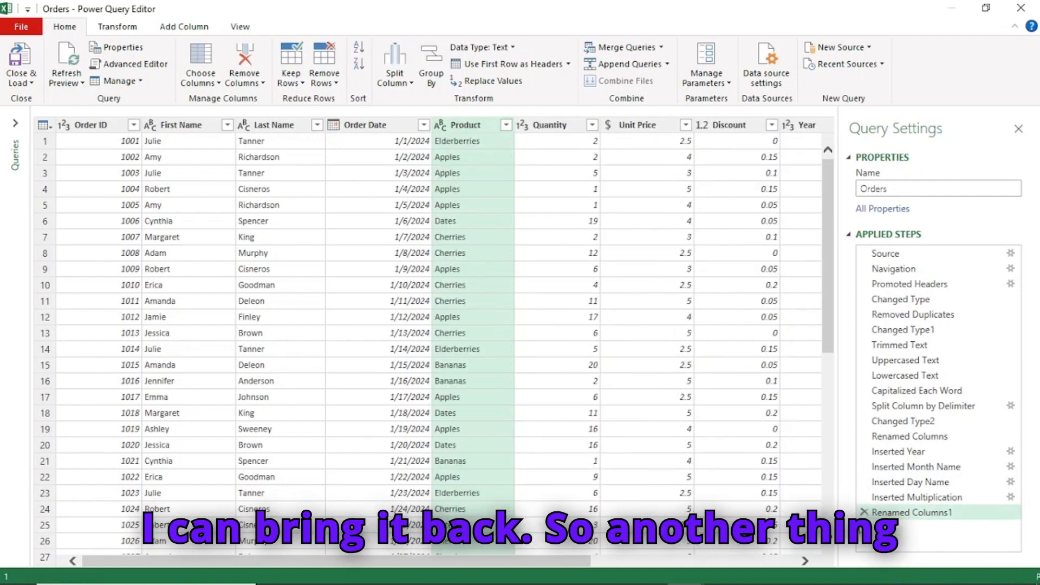
- Try removing all columns other than Product, and delete that applied step
{"action": "right_click", "coordinate": [459, 129]}
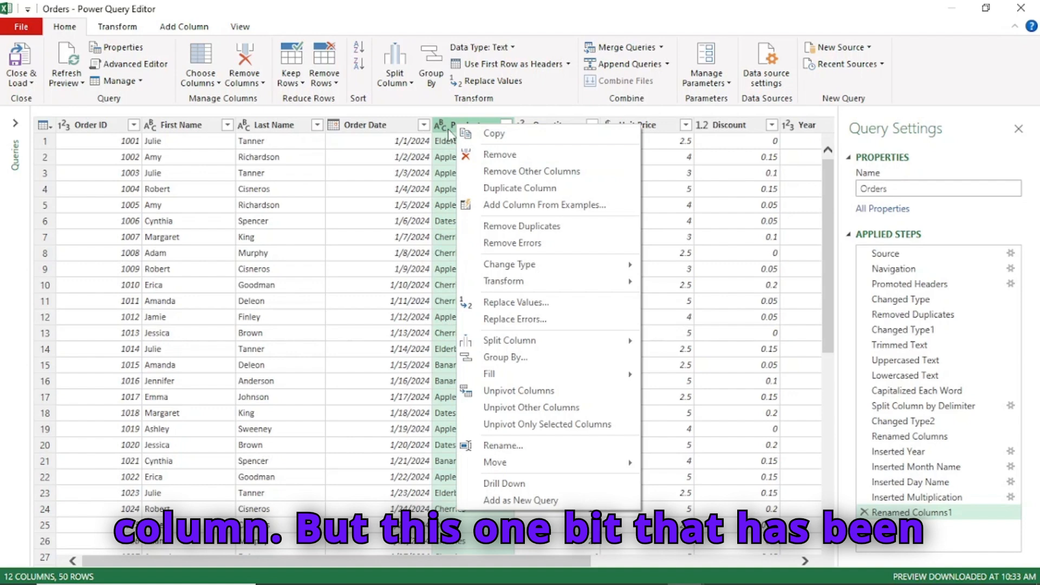
{"action": "left_click", "coordinate": [508, 171]}
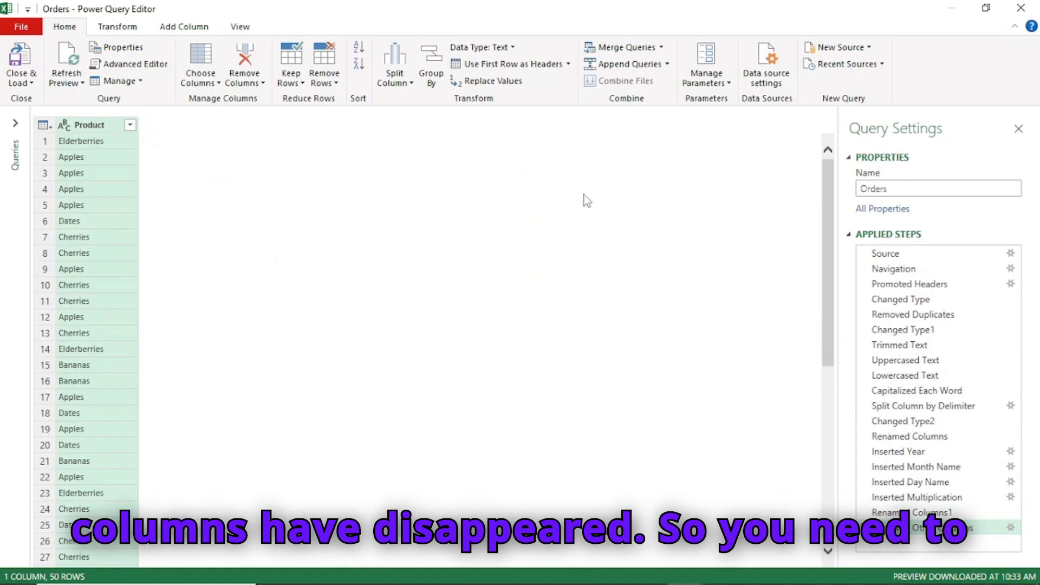
{"action": "left_click", "coordinate": [865, 527]}
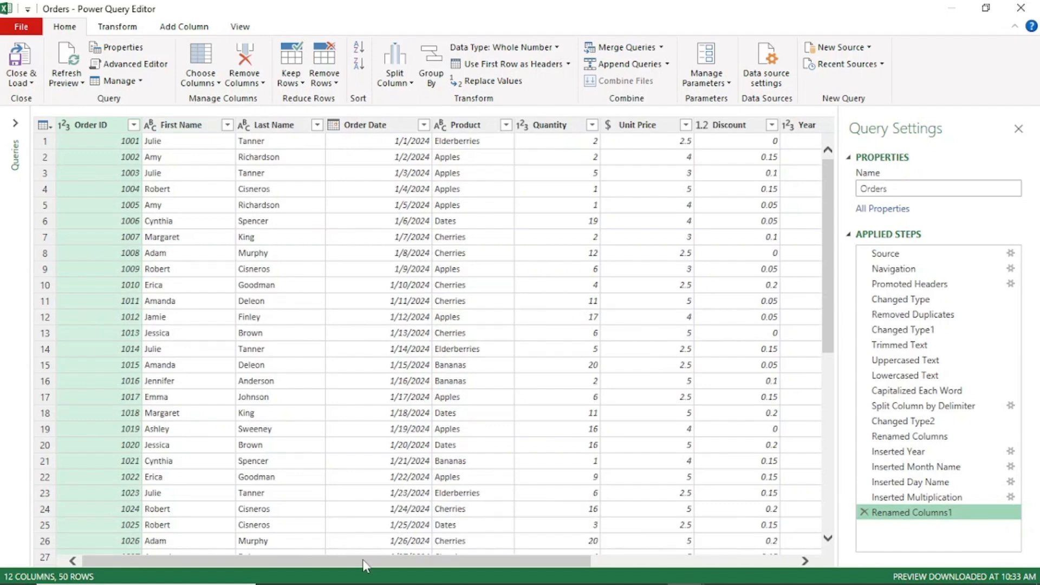
- Close the query editor and load the Orders query into the workbook, and show the loaded table on Sheet2
{"action": "left_click_drag", "start_coordinate": [352, 565], "coordinate": [738, 573]}
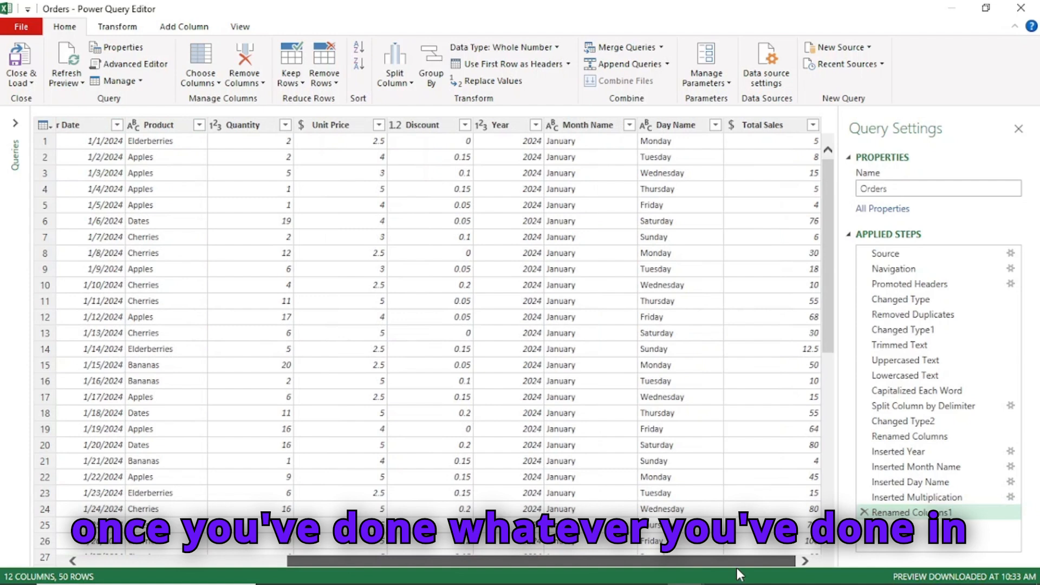
{"action": "left_click_drag", "start_coordinate": [737, 568], "coordinate": [319, 552]}
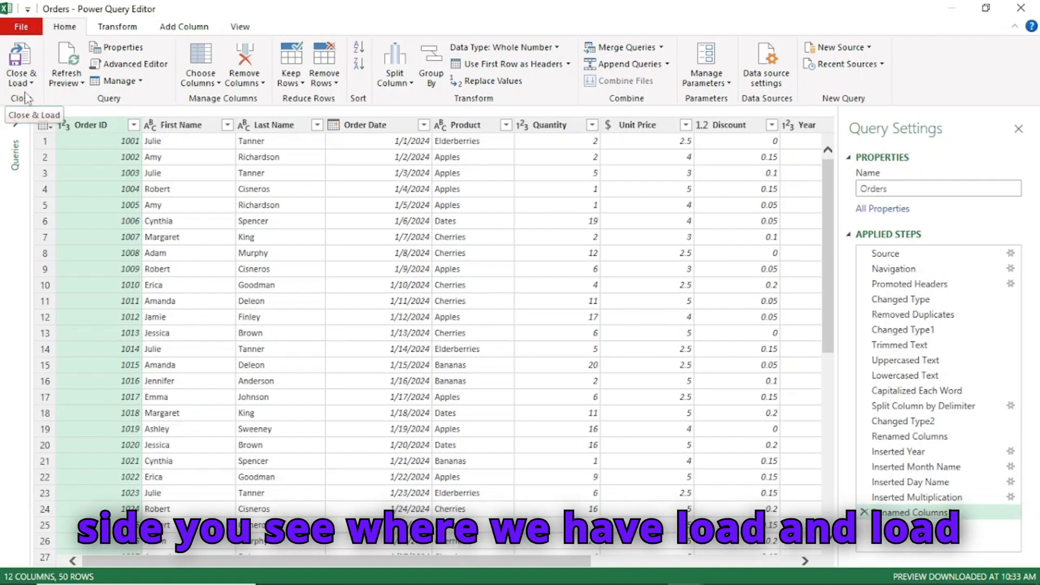
{"action": "left_click", "coordinate": [20, 63]}
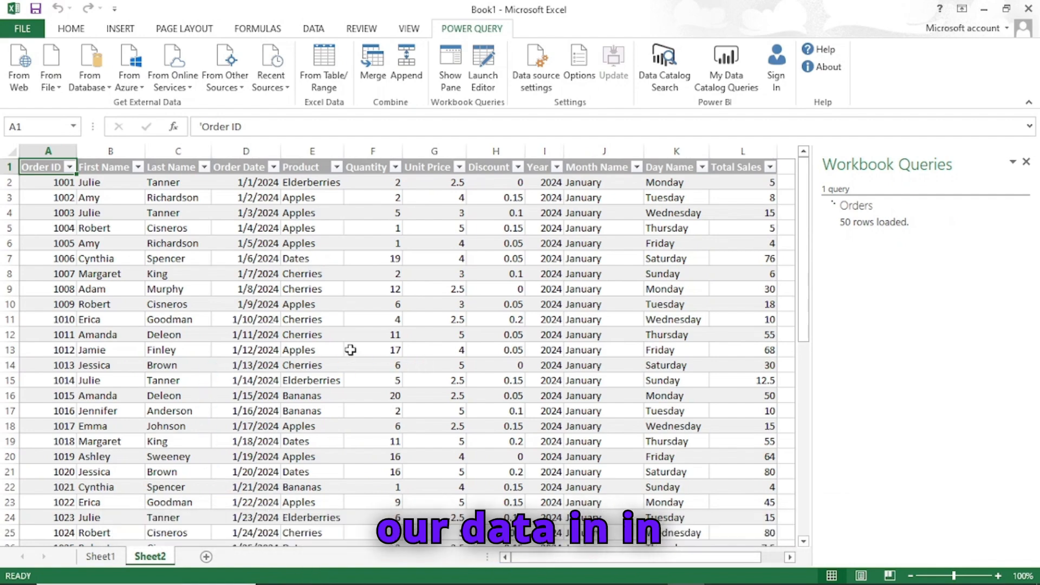
{"action": "left_click", "coordinate": [100, 555]}
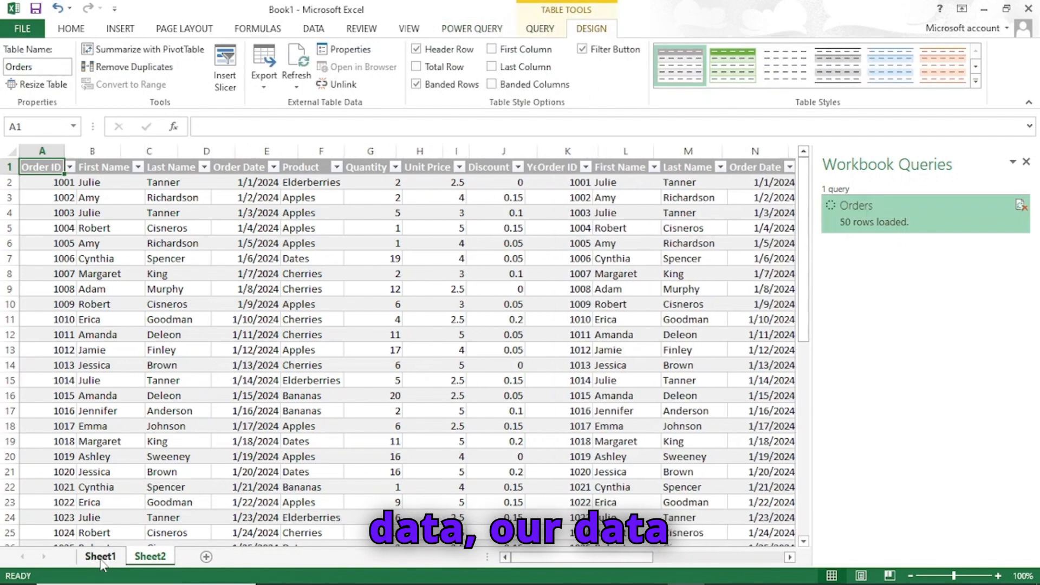
{"action": "left_click", "coordinate": [143, 558]}
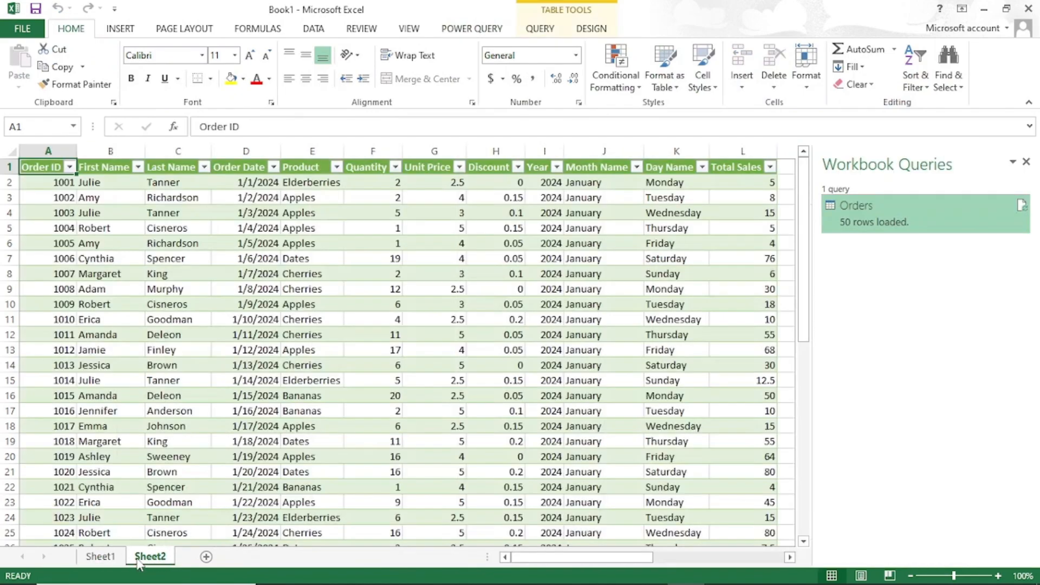
{"action": "left_click_drag", "start_coordinate": [531, 560], "coordinate": [475, 553]}
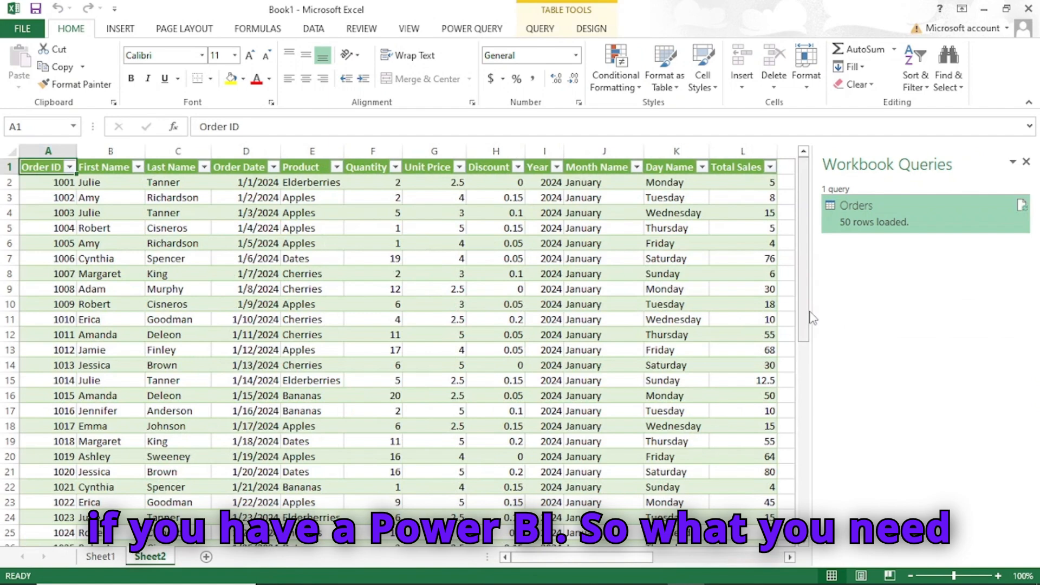
{"action": "left_click_drag", "start_coordinate": [809, 325], "coordinate": [801, 270]}
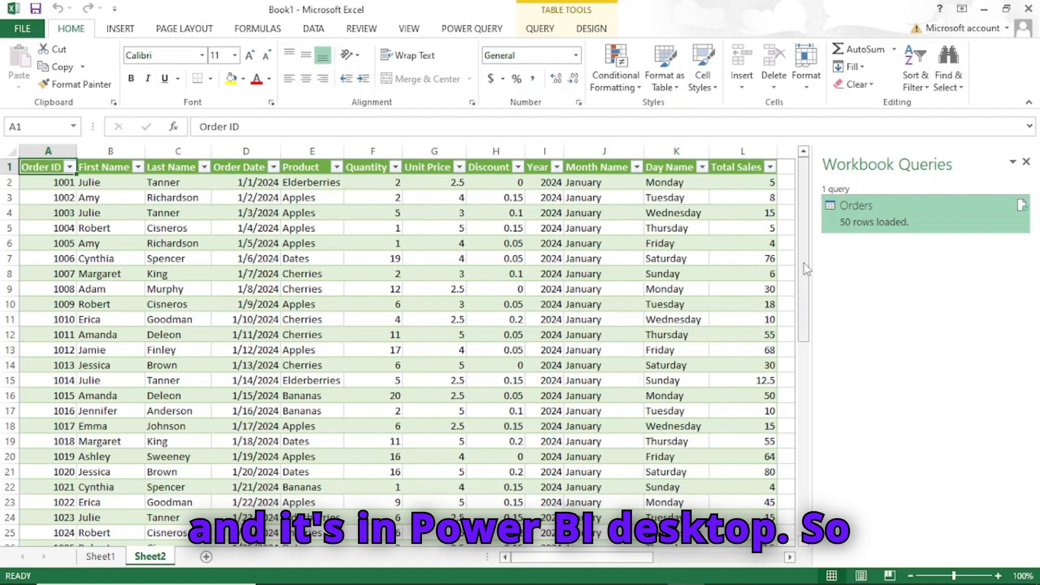
{"action": "left_click_drag", "start_coordinate": [633, 560], "coordinate": [577, 563]}
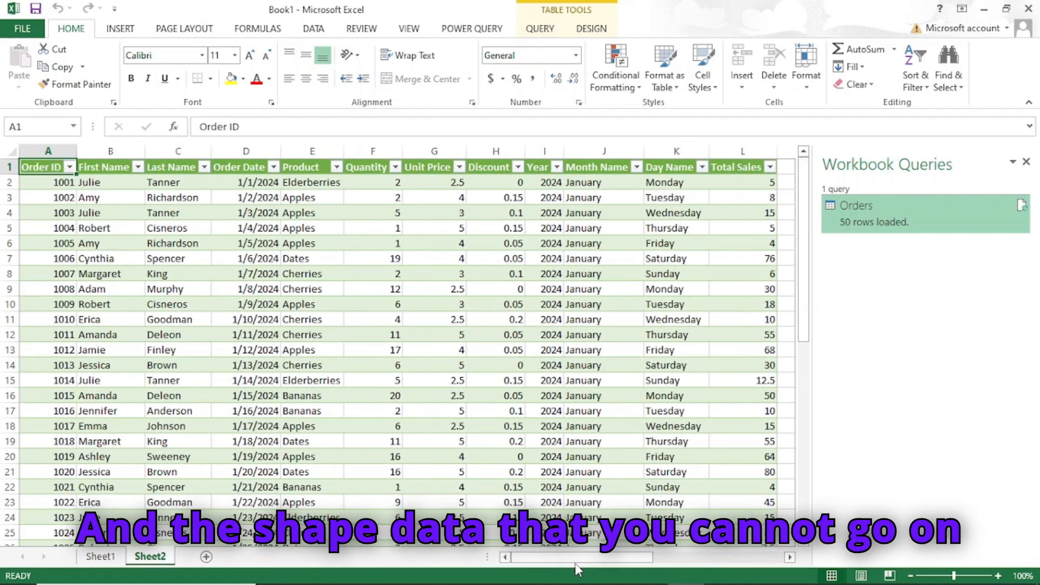